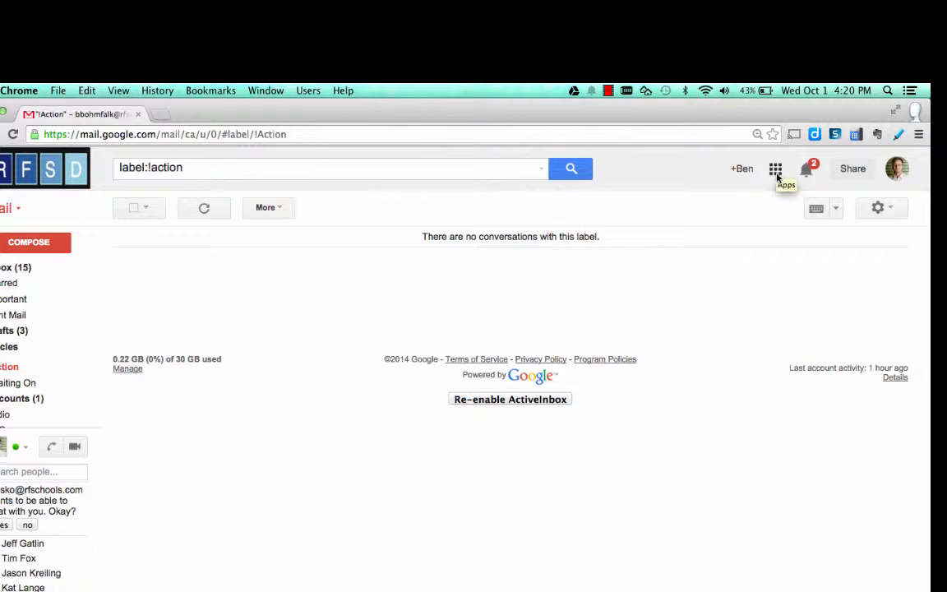
- Start a new site in Google Sites based on the rfschools.com gallery template Content Area Collaboration
click(773, 170)
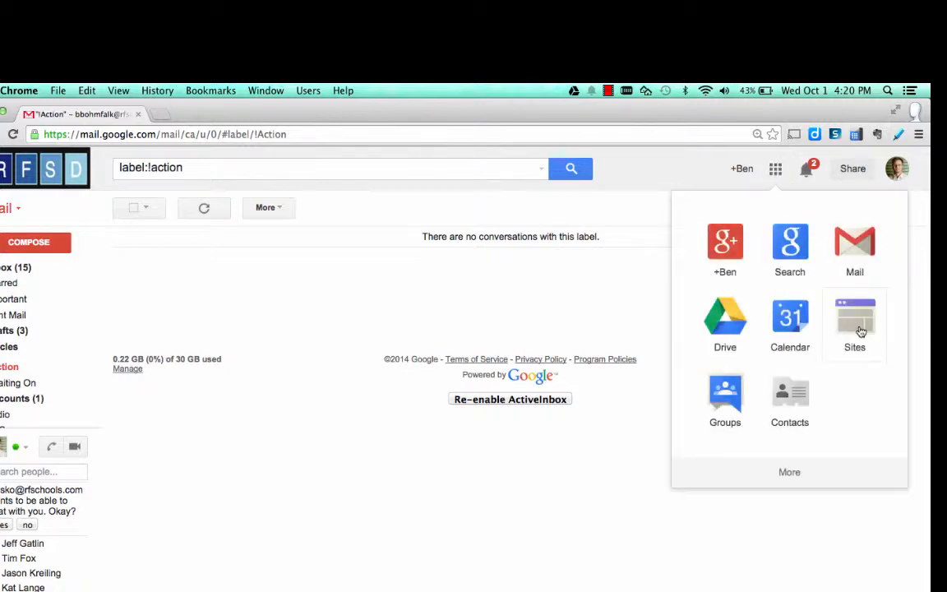
click(860, 332)
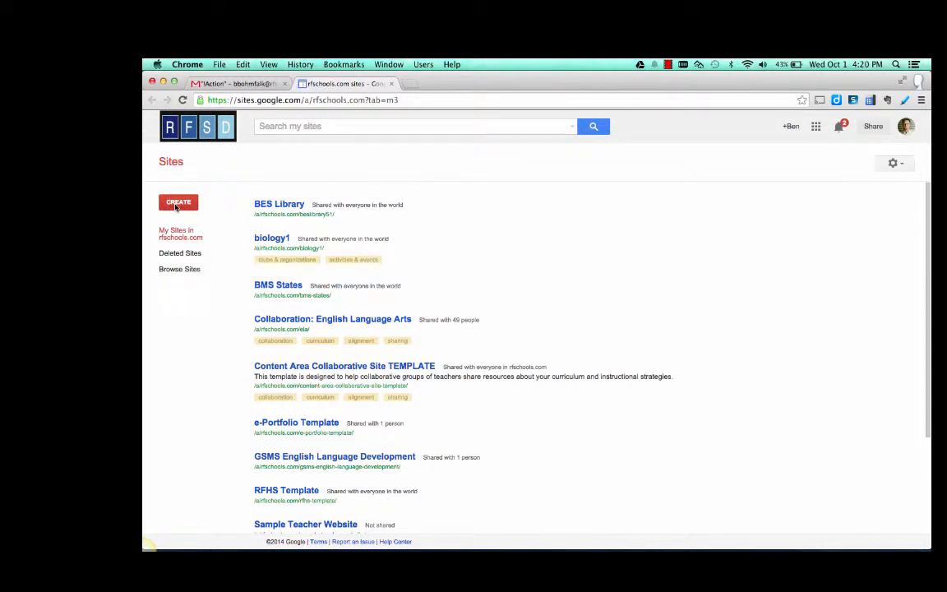
click(175, 205)
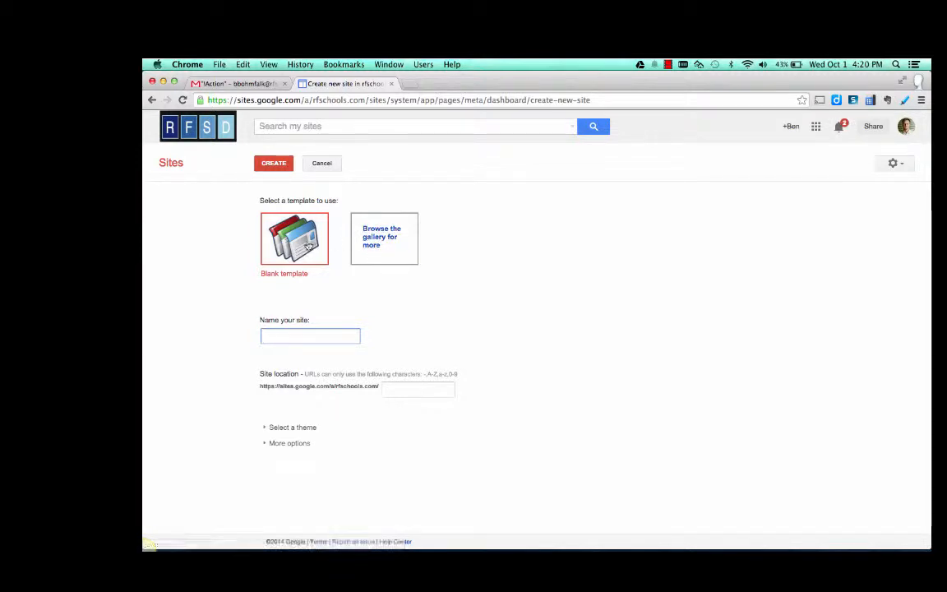
click(373, 244)
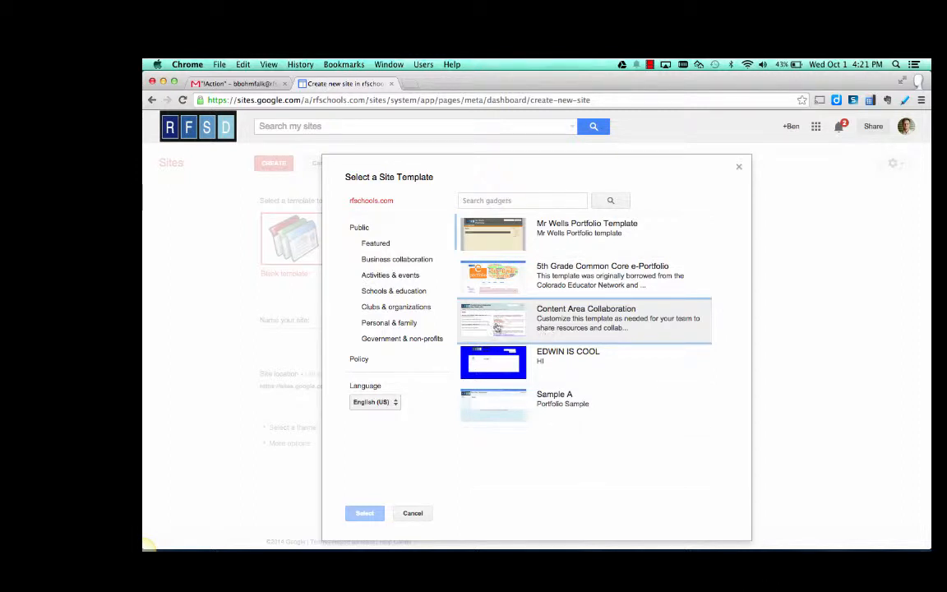
click(499, 328)
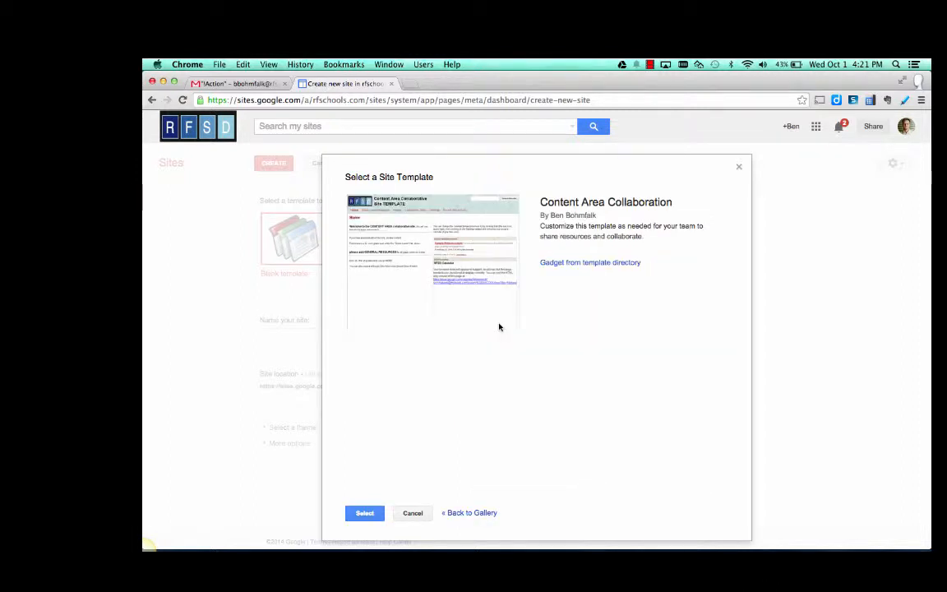
click(365, 513)
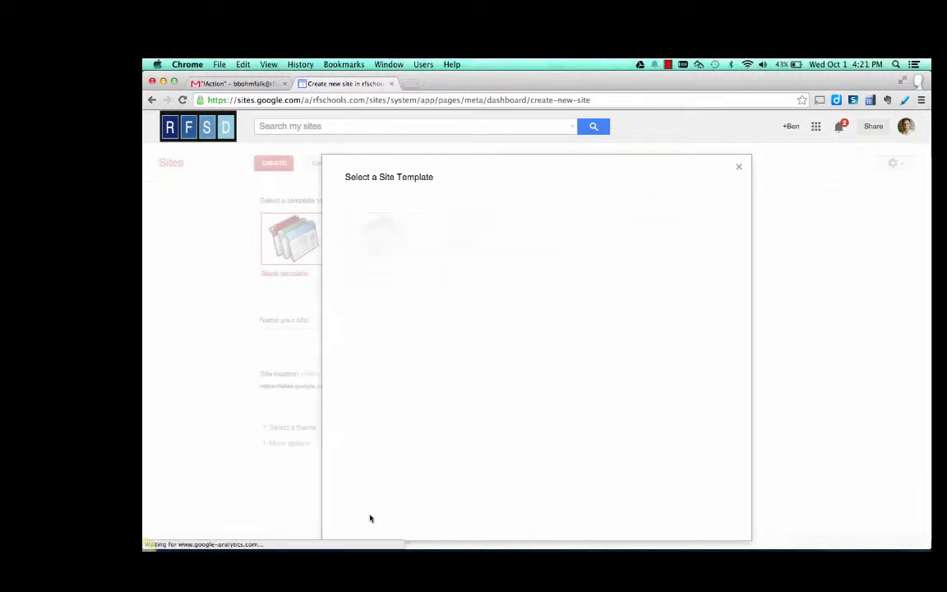
- Name the new site CONTENT and create it
click(317, 333)
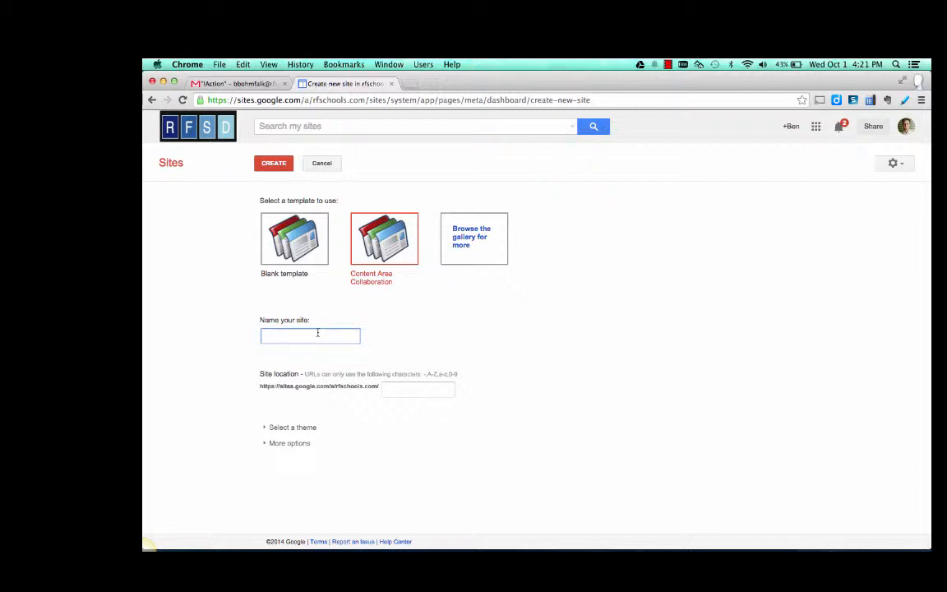
text(CONTENT)
click(280, 167)
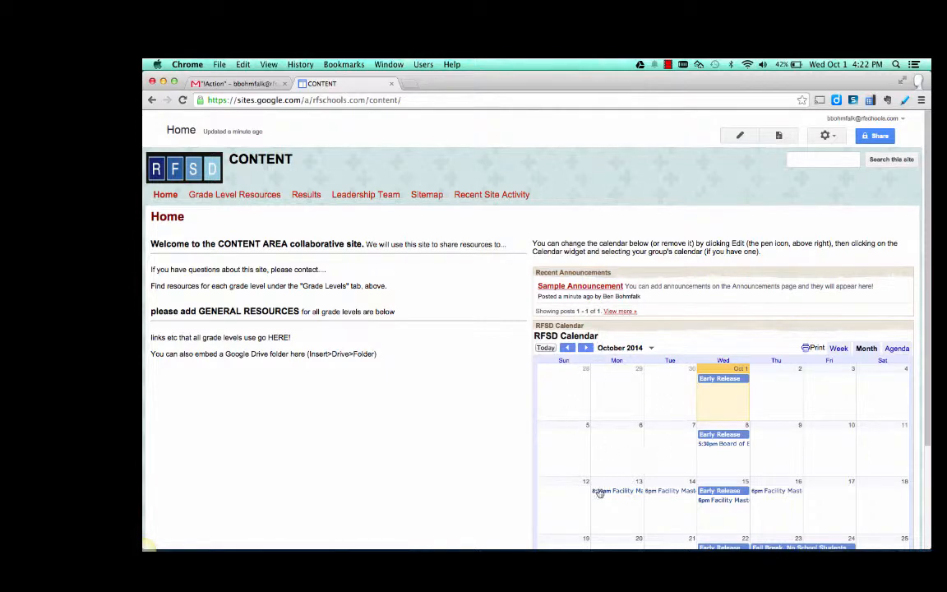
- Open the Home page for editing and delete the Recent Announcements gadget
scroll(644, 511, down, 1)
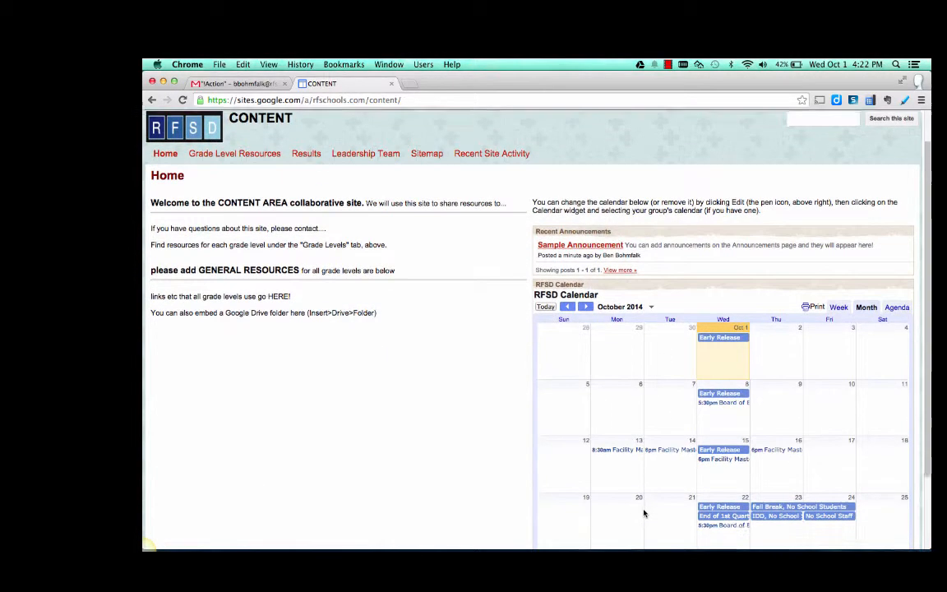
scroll(644, 476, up, 1)
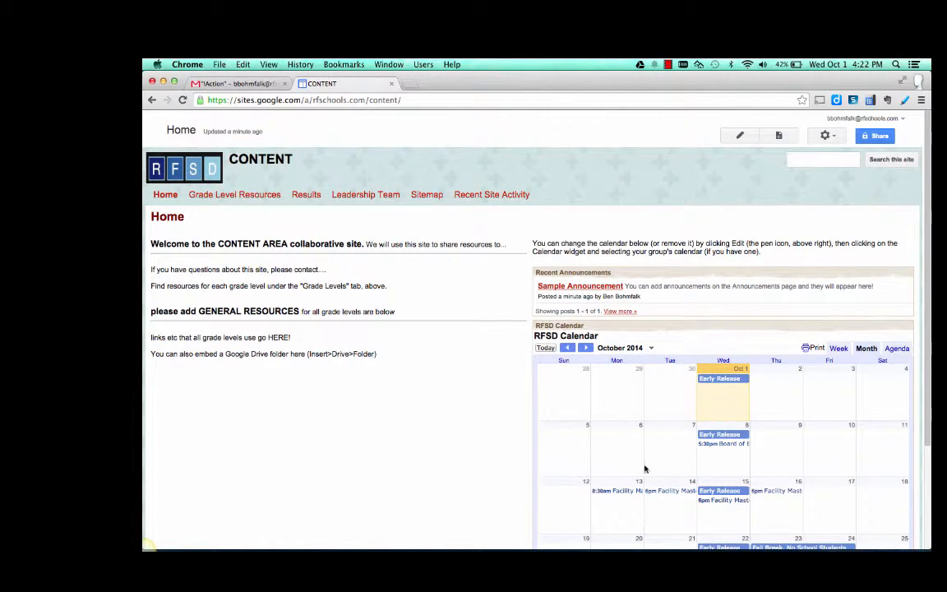
click(740, 135)
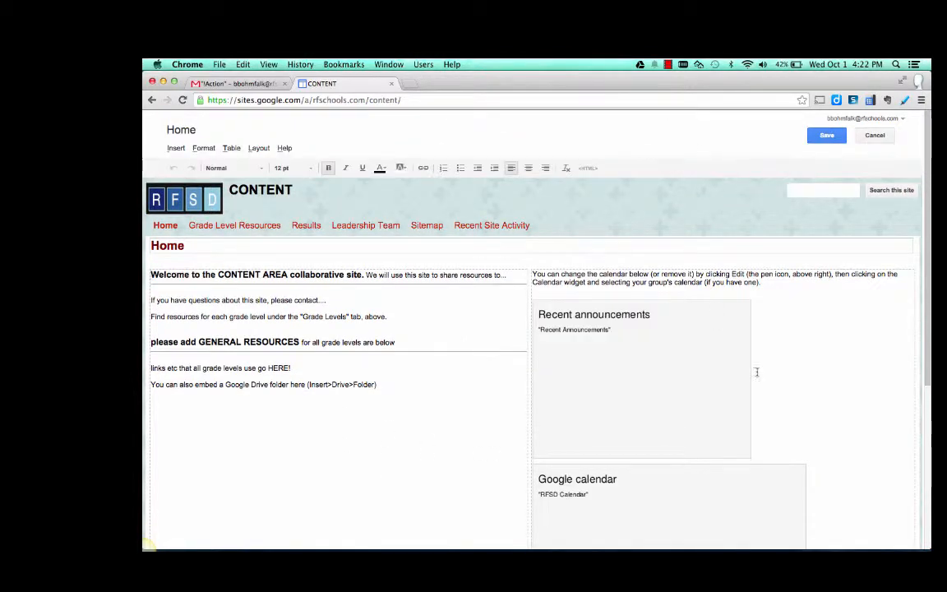
click(754, 387)
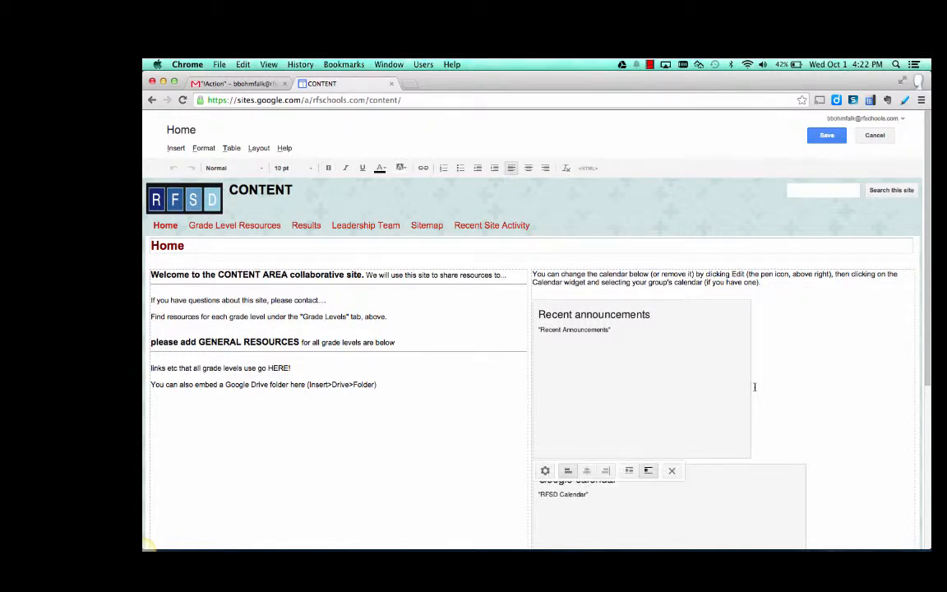
key(BackSpace)
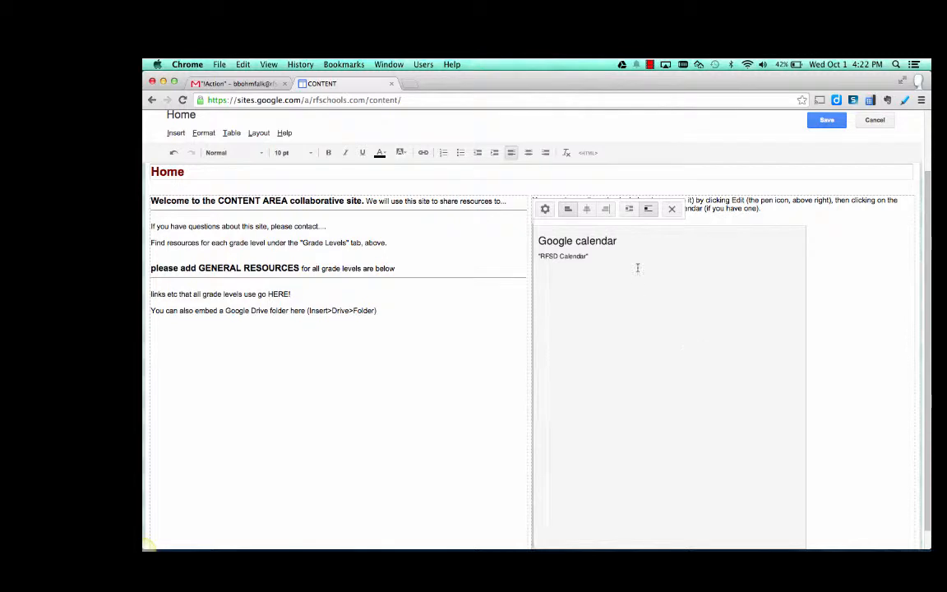
- Check the RFSD Calendar gadget's properties without changing them, delete the gadget and save the Home page
click(545, 211)
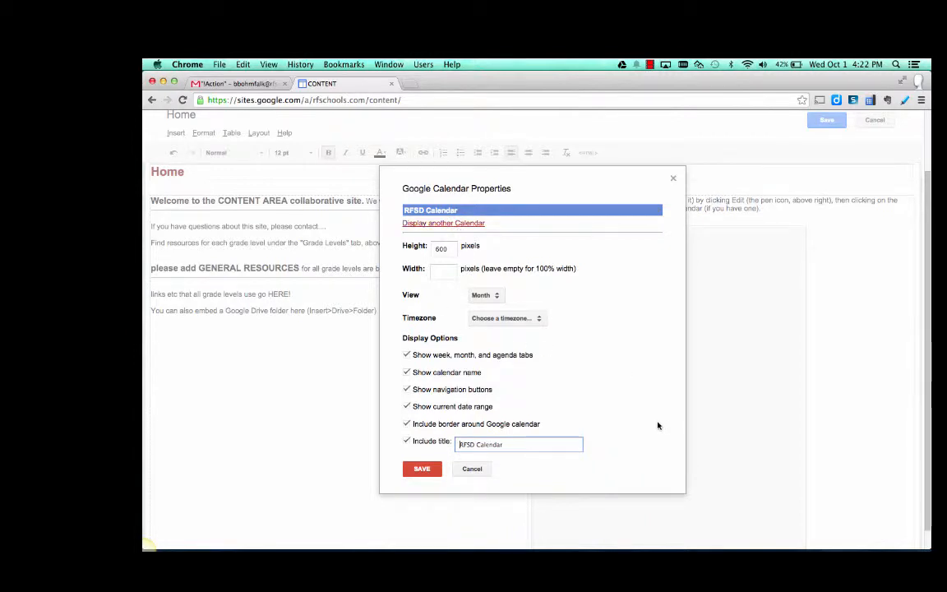
click(473, 469)
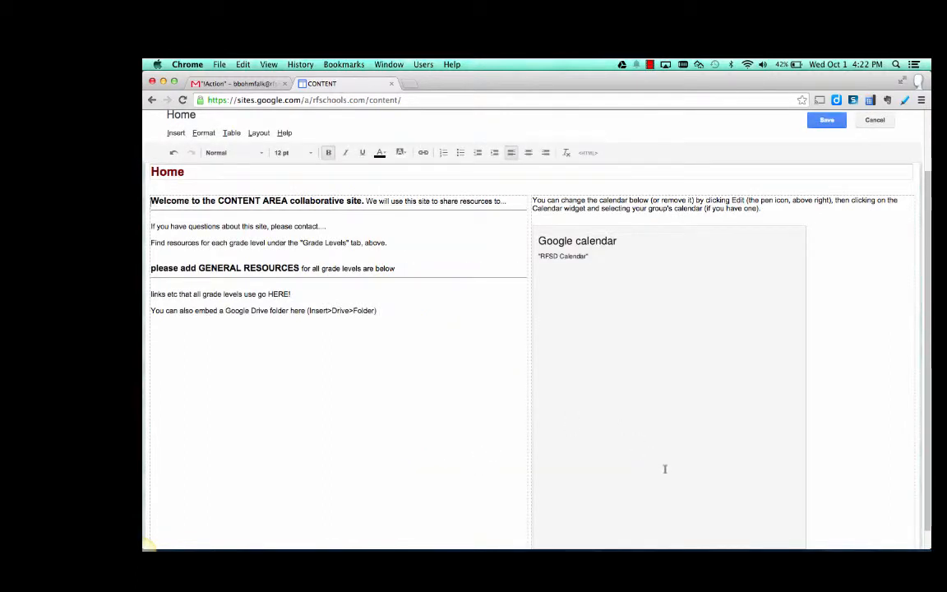
scroll(665, 469, up, 1)
click(860, 386)
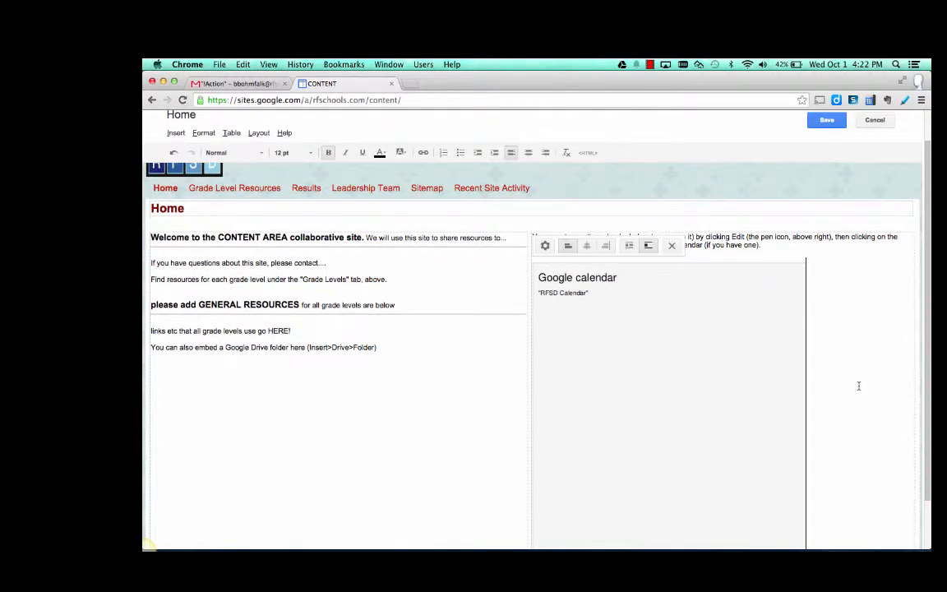
key(BackSpace)
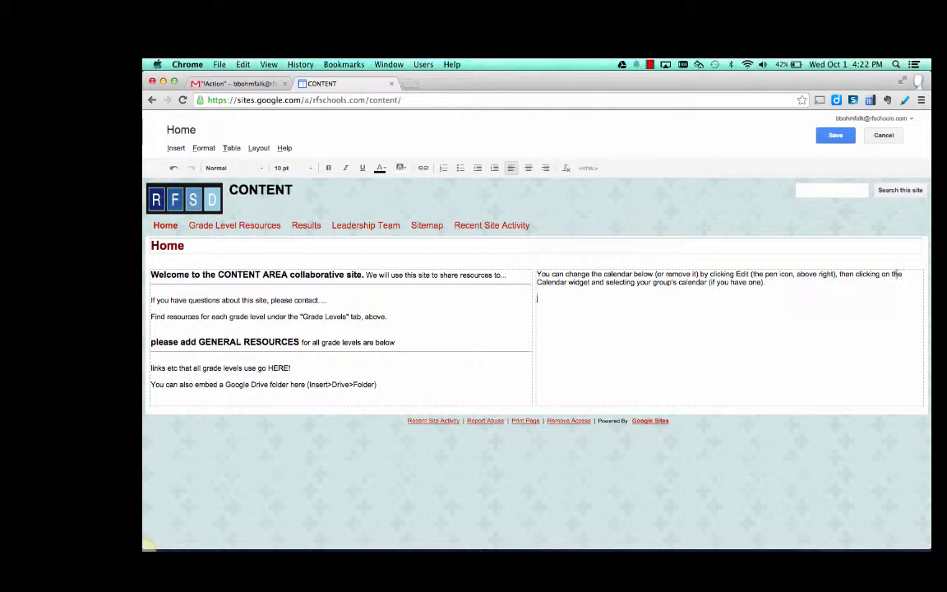
click(835, 134)
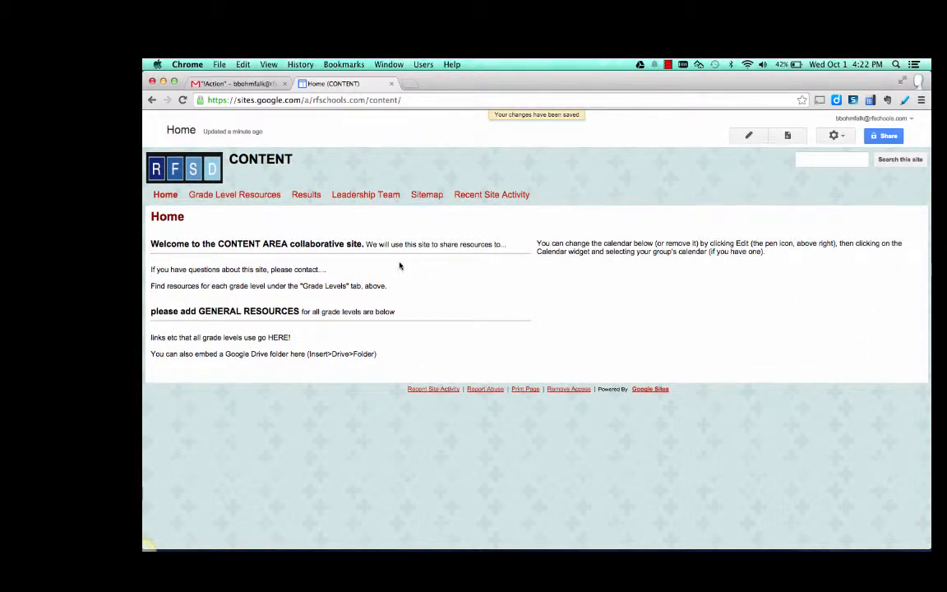
- Rename the 6th Grade page under Grade Level Resources to 5th Grade and save it
mouse_move(237, 199)
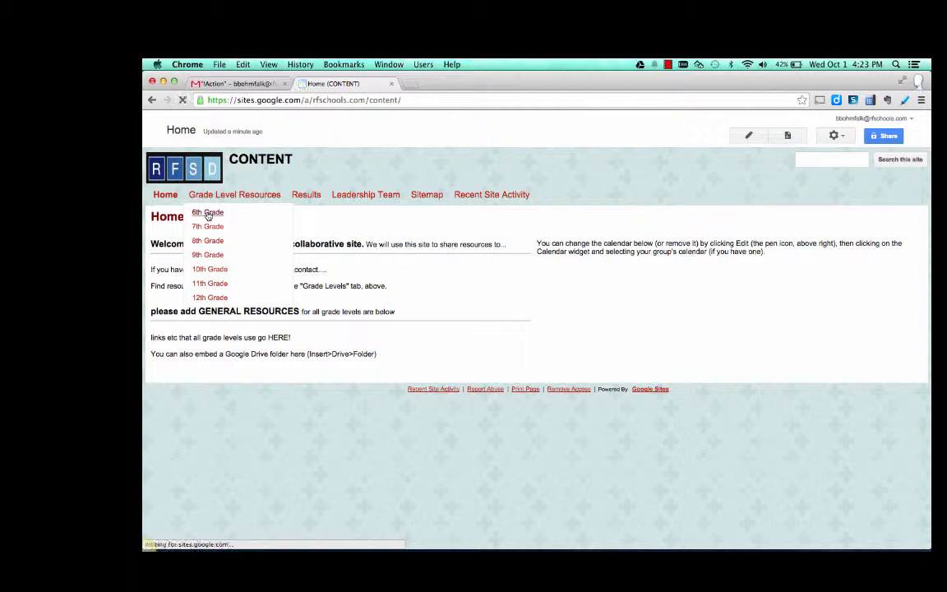
click(208, 212)
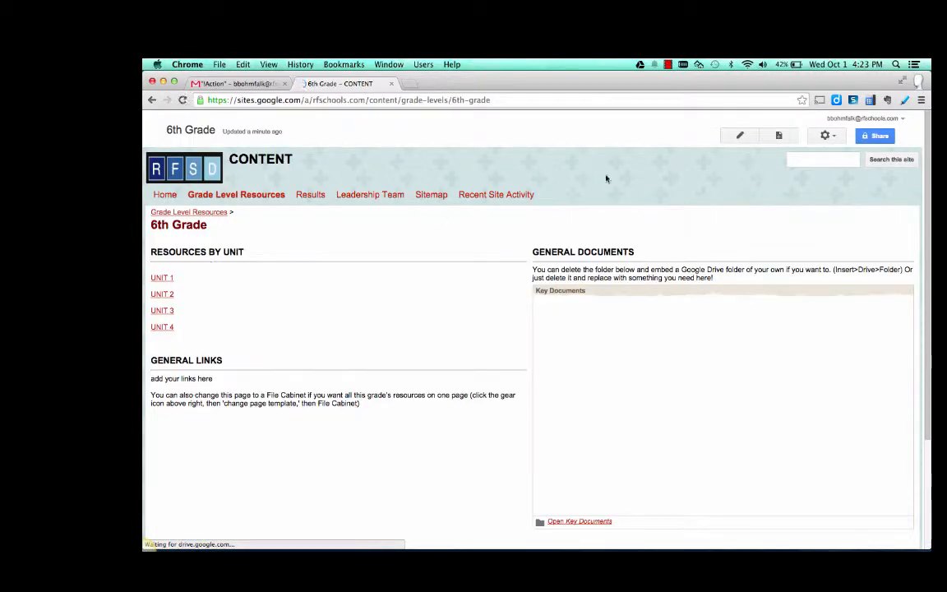
click(740, 137)
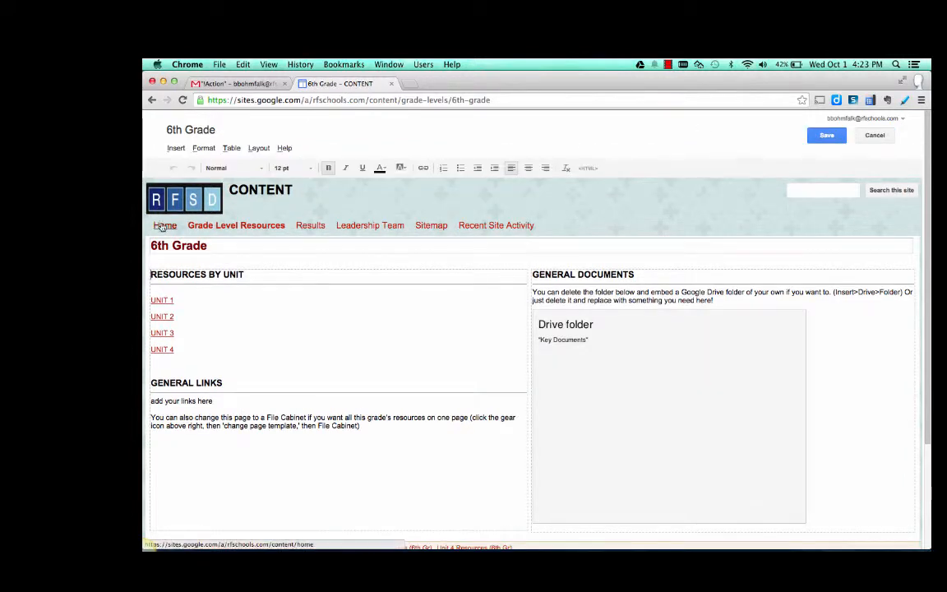
click(152, 245)
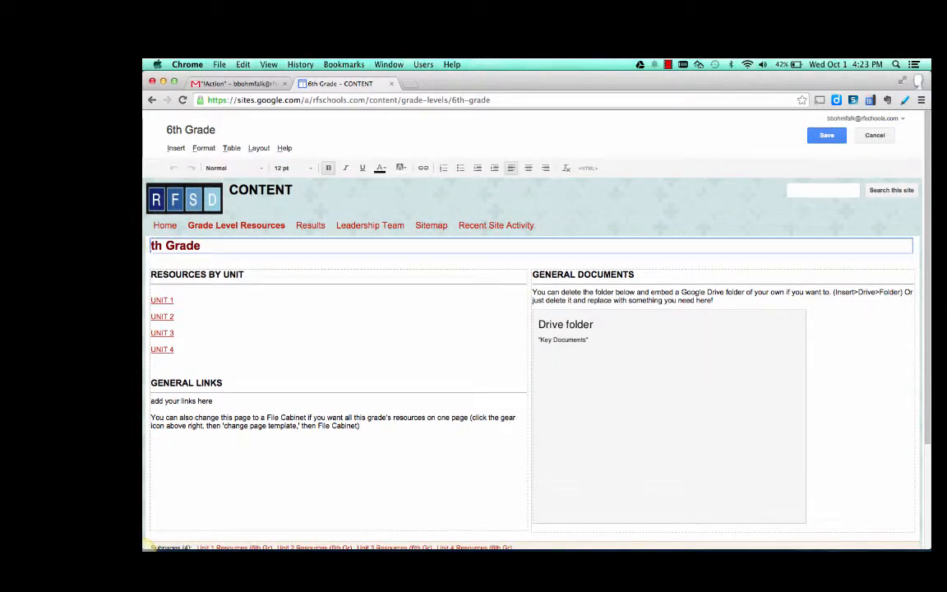
text(5)
click(828, 138)
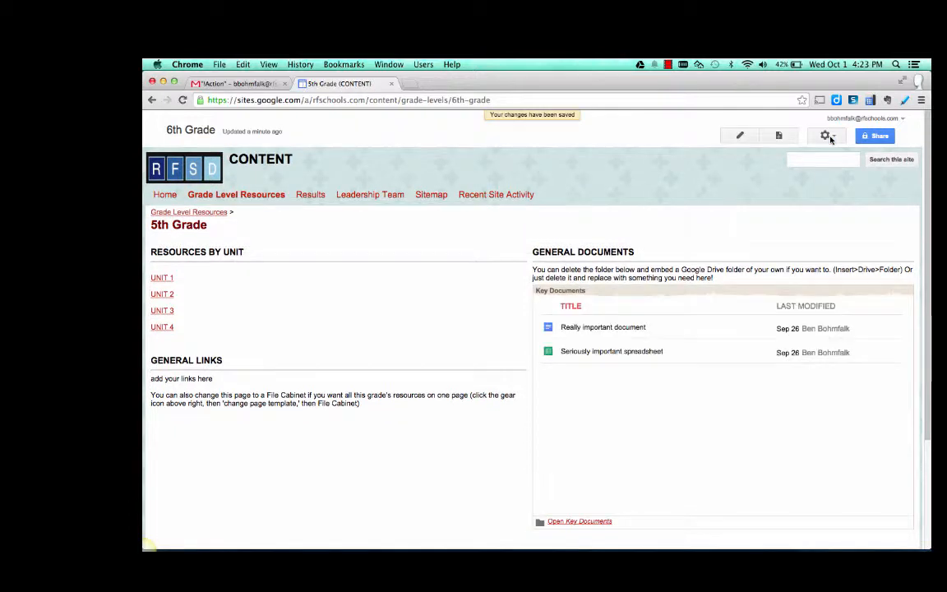
- Create a folder named Folder 1 on the Unit 1 resources page of the 5th Grade section
mouse_move(218, 180)
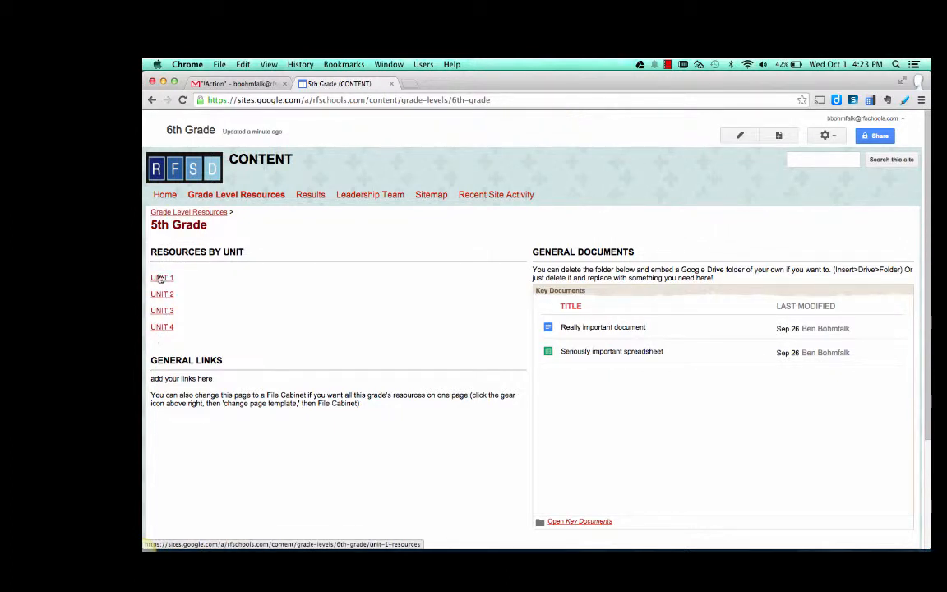
click(161, 278)
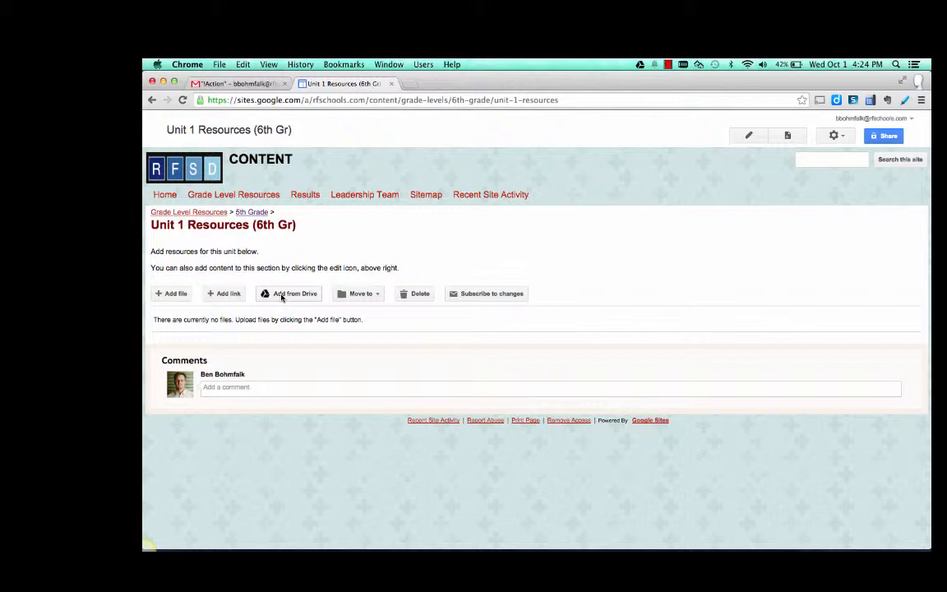
click(355, 294)
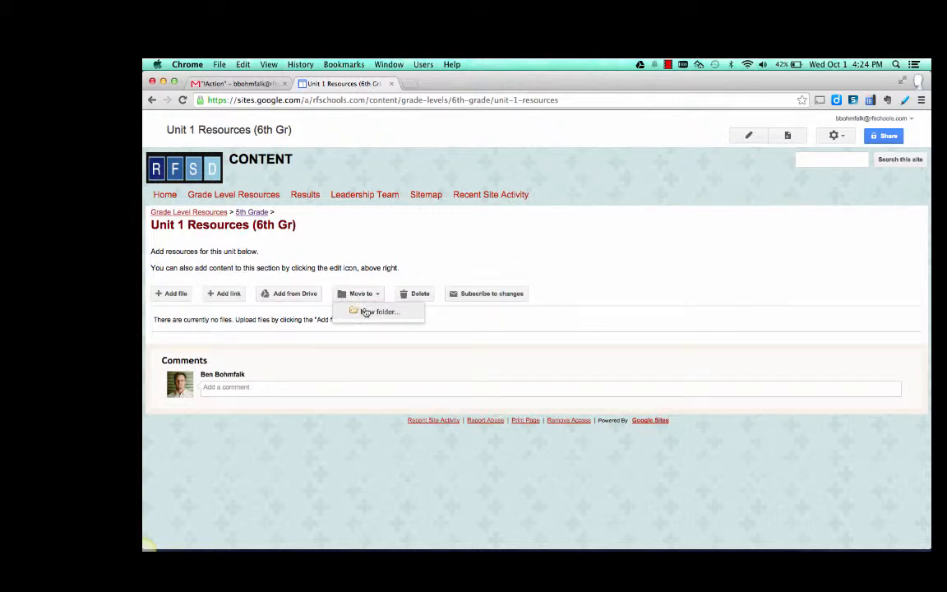
click(366, 312)
text(Folder 1)
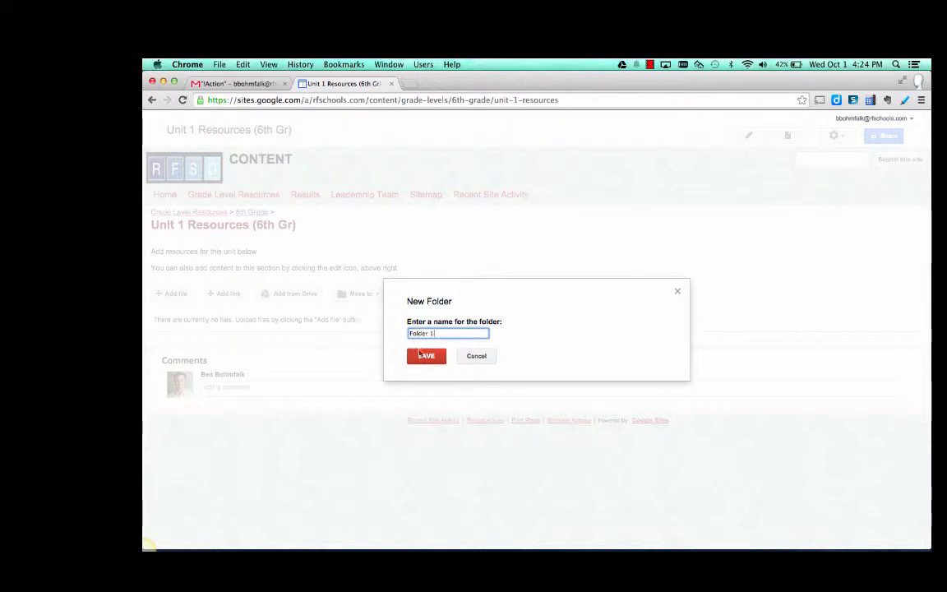
key(Return)
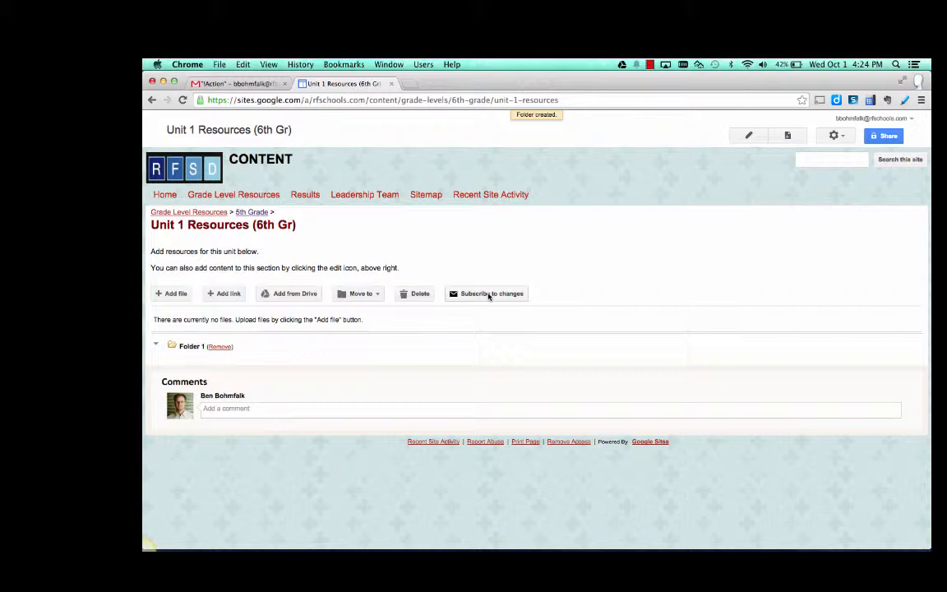
- Open the 5th Grade page for editing and delete the embedded Key Documents Drive folder under General Documents
mouse_move(234, 195)
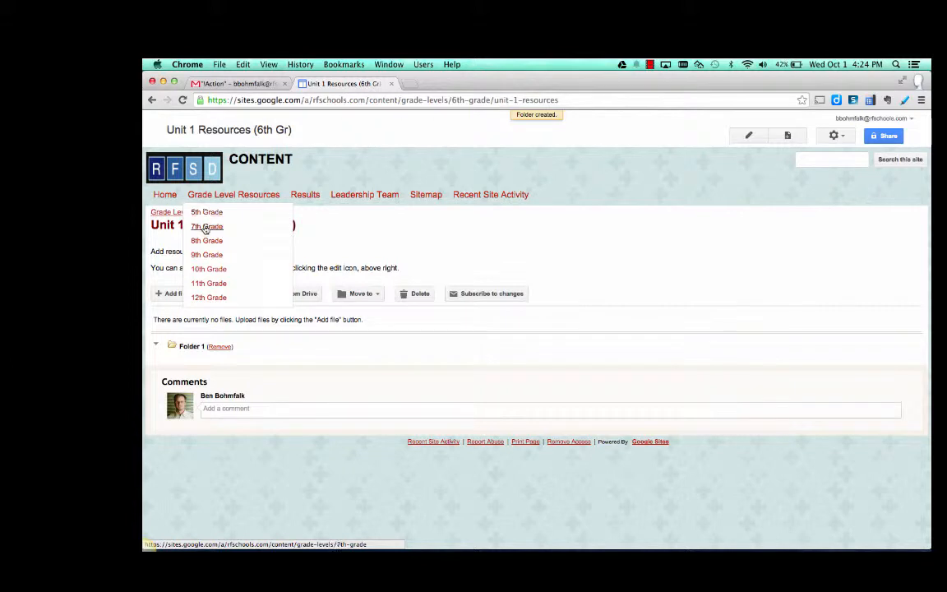
click(205, 212)
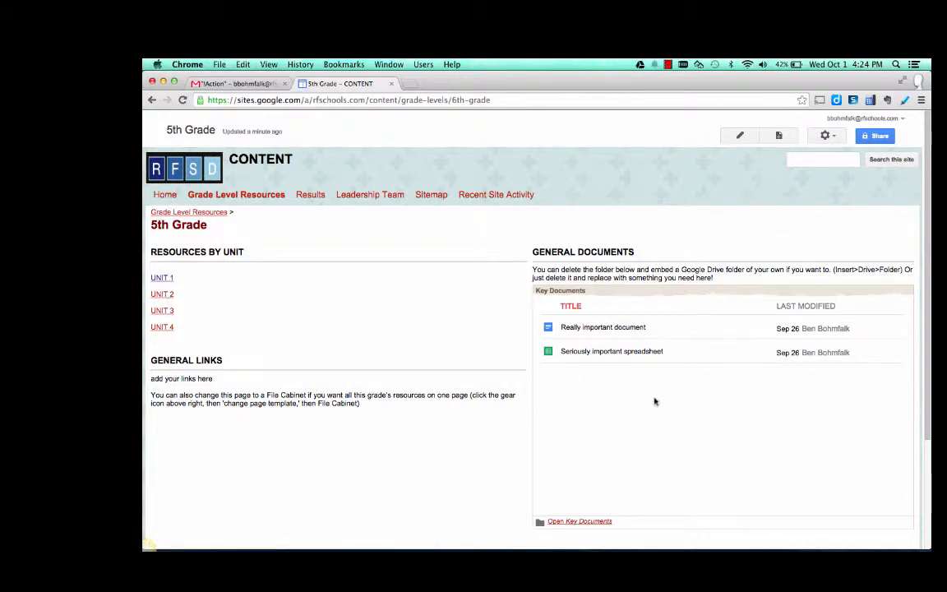
scroll(438, 408, down, 2)
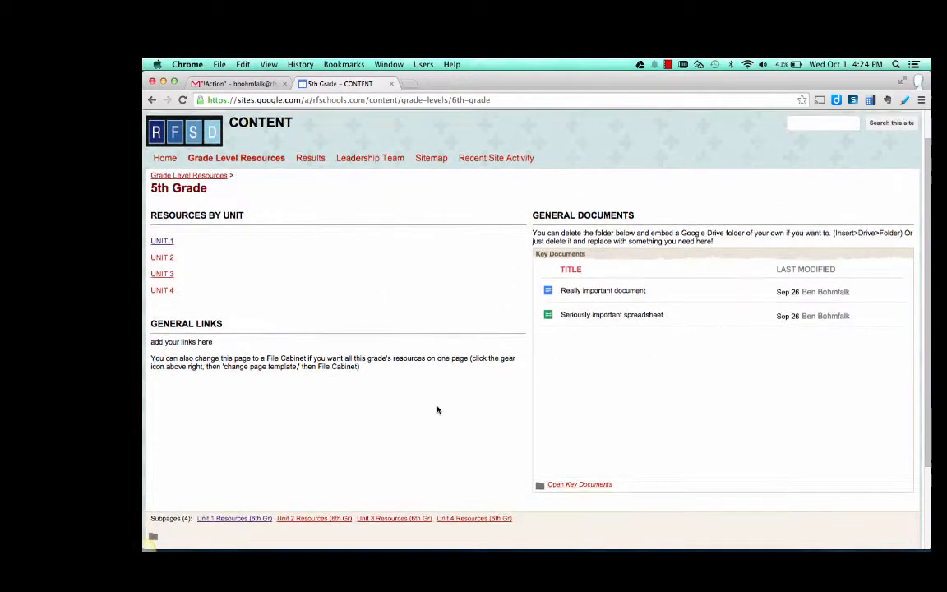
scroll(437, 408, down, 3)
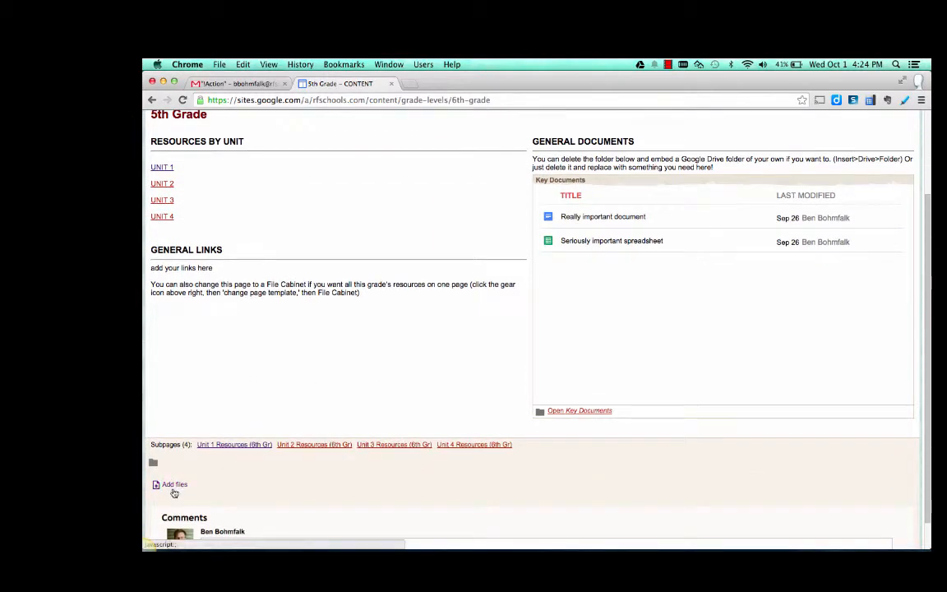
scroll(175, 483, up, 3)
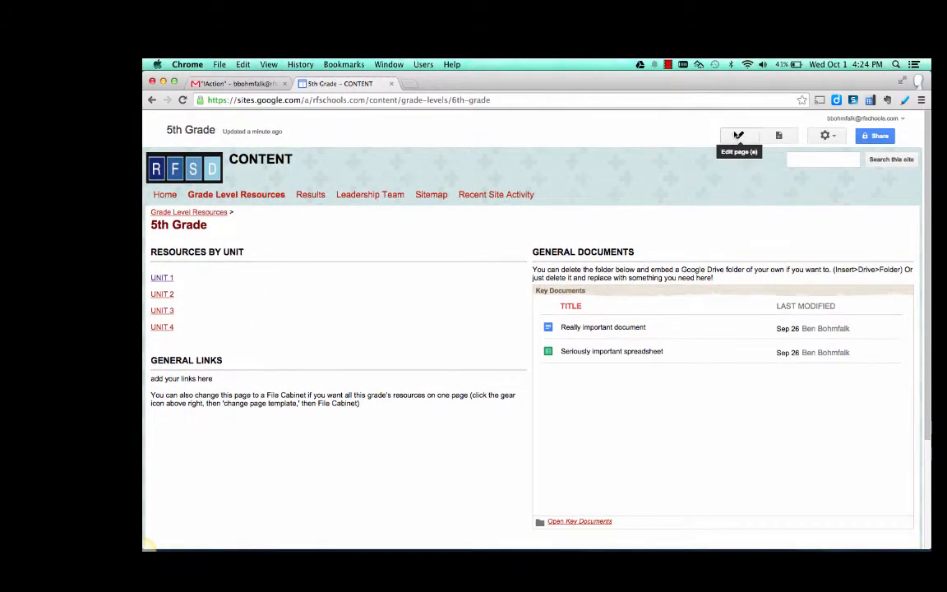
click(738, 137)
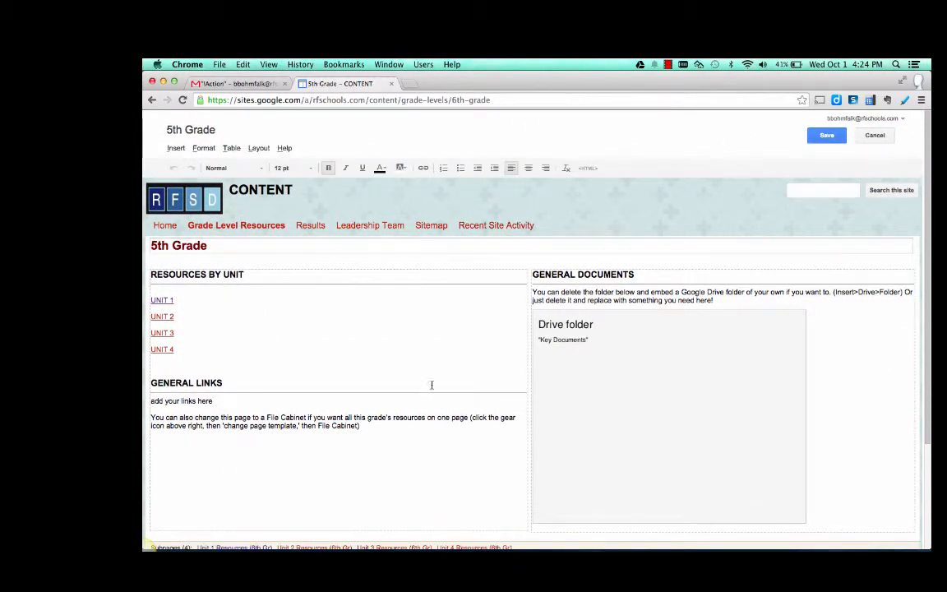
click(728, 374)
scroll(727, 372, down, 1)
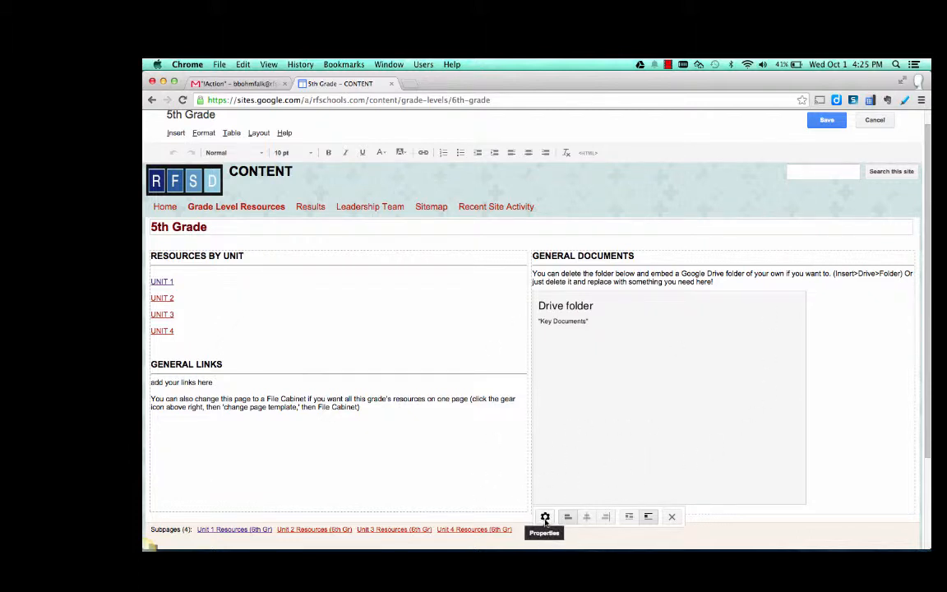
click(835, 431)
key(BackSpace)
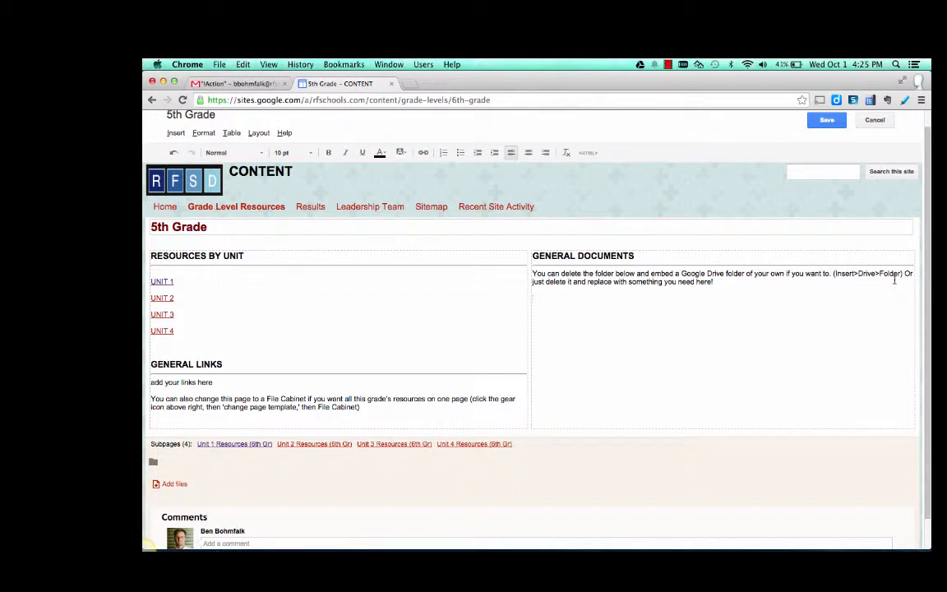
- Embed the RFSD general Drive folder under General Documents with its default display settings and save the 5th Grade page
click(176, 135)
mouse_move(422, 223)
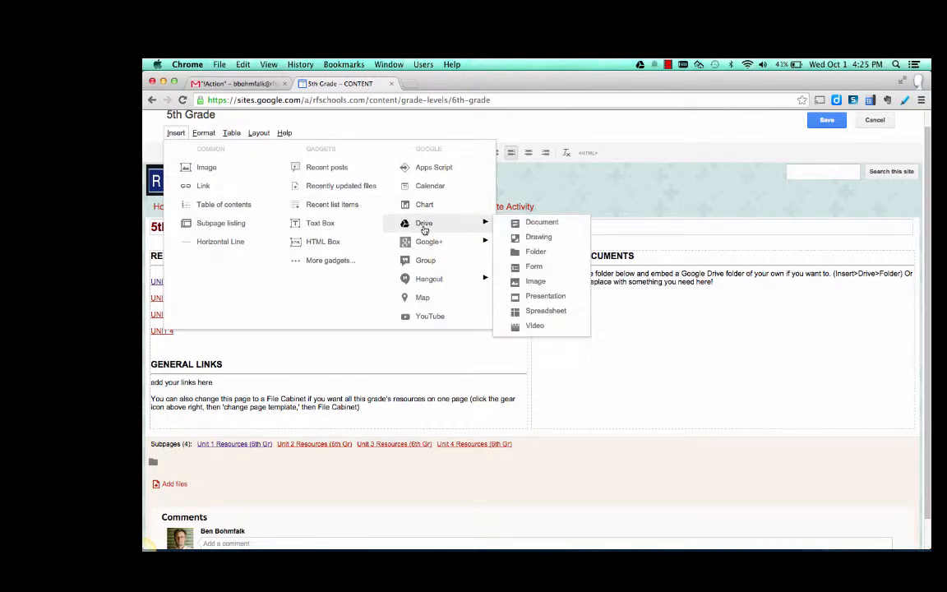
click(527, 253)
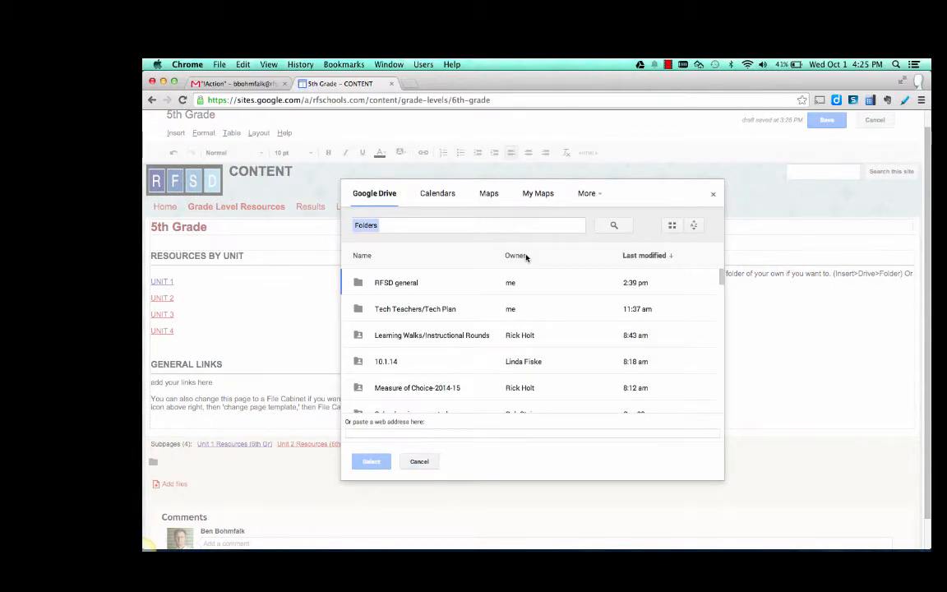
click(370, 282)
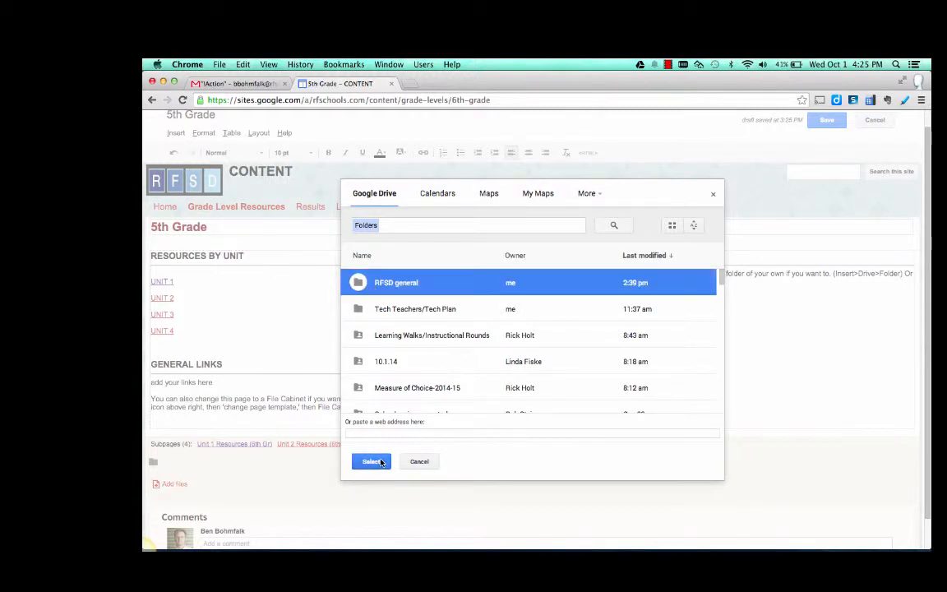
click(381, 462)
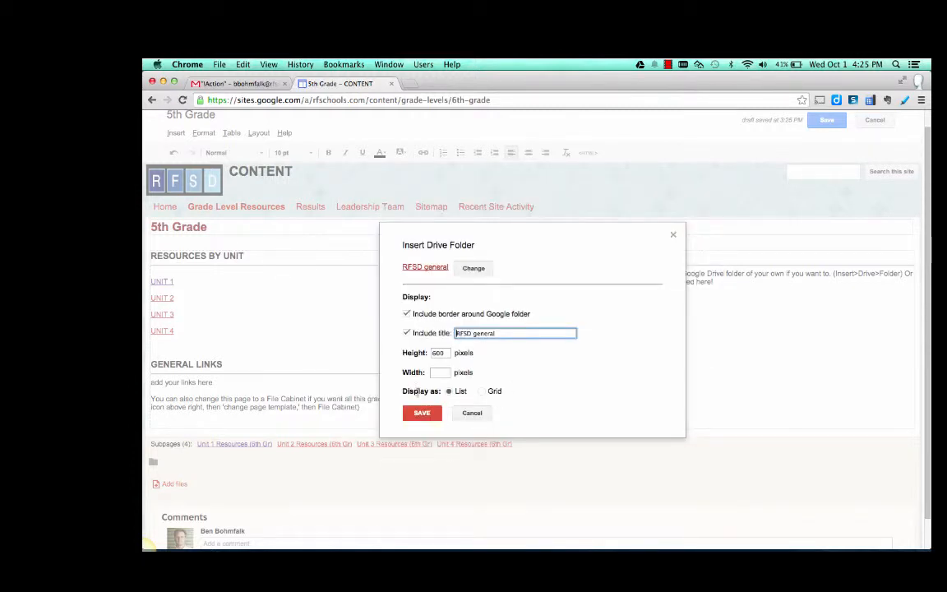
click(422, 413)
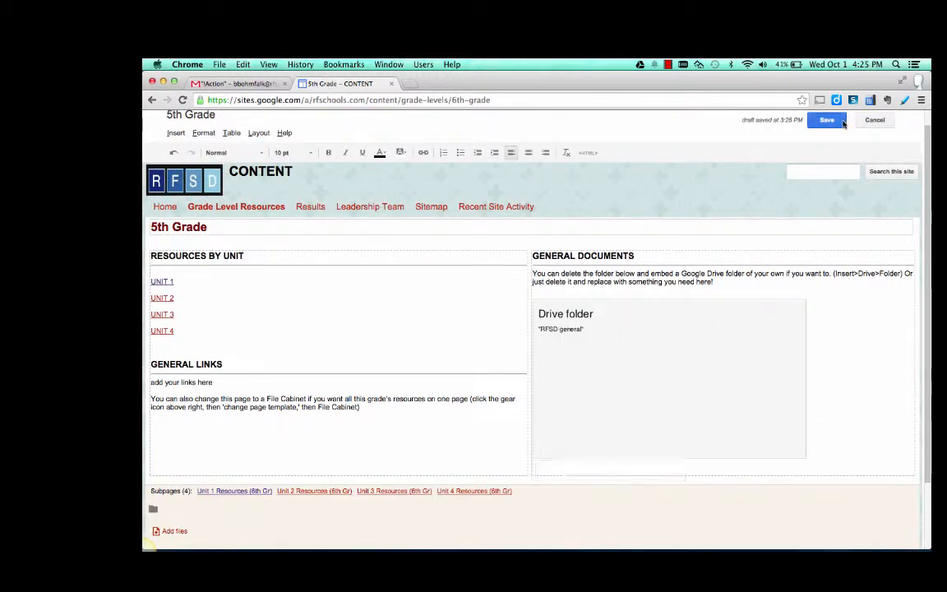
click(841, 121)
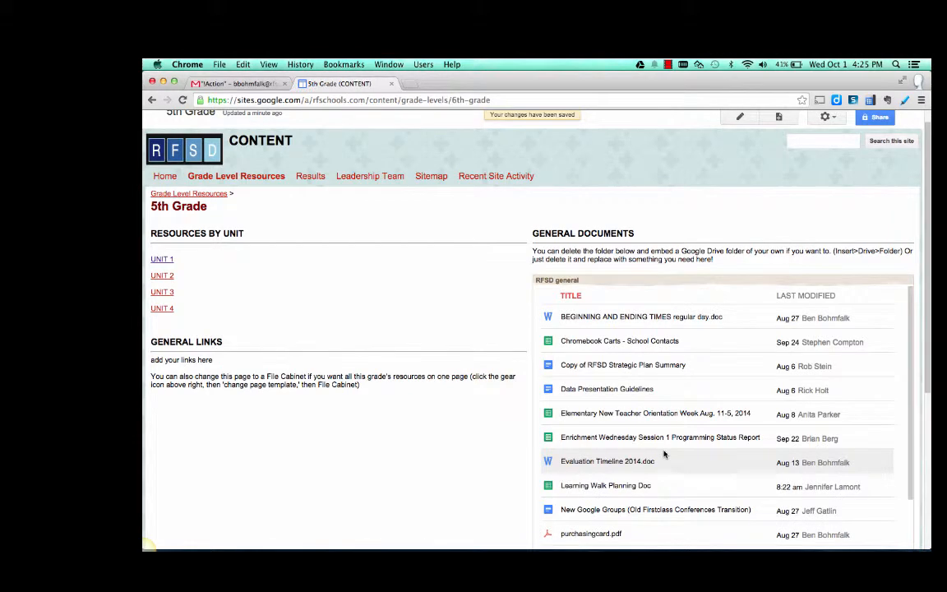
scroll(665, 453, down, 2)
scroll(664, 456, up, 3)
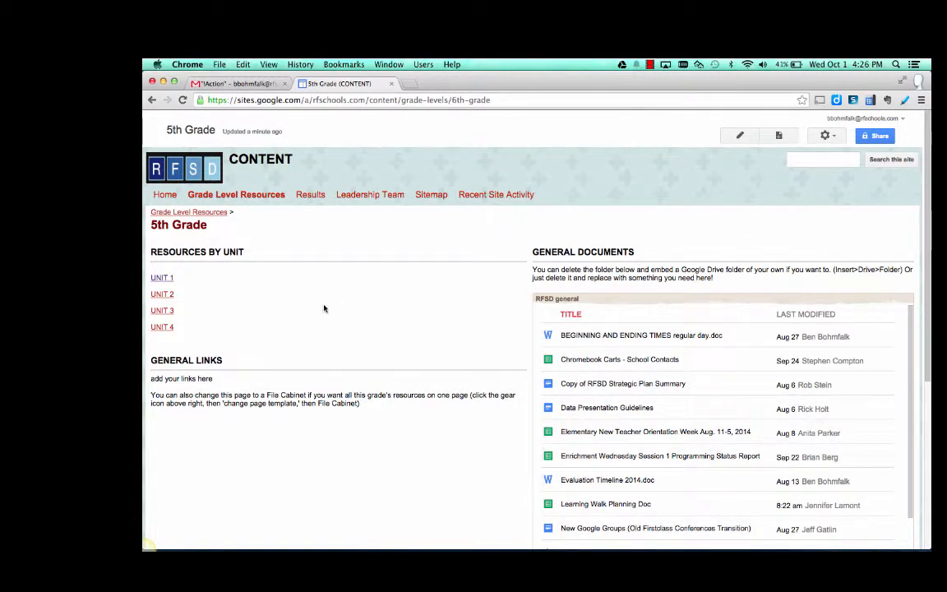
- Open the 7th Grade page under Grade Level Resources and change its page template to File Cabinet
click(162, 295)
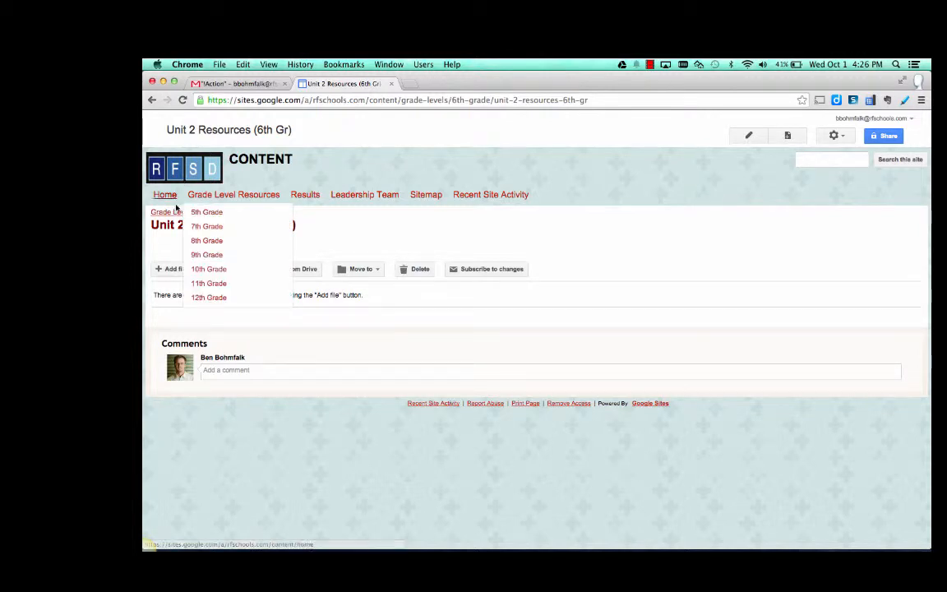
click(182, 212)
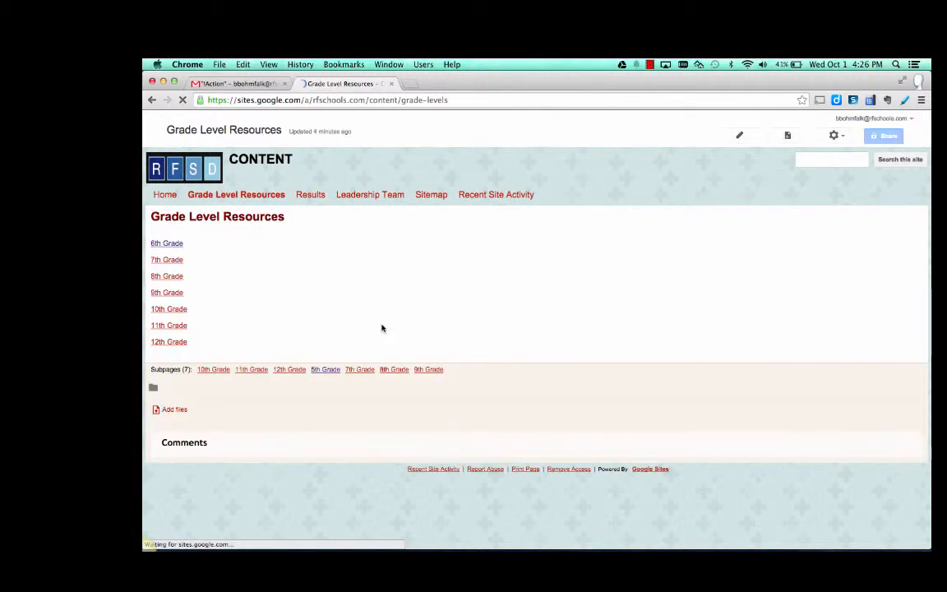
click(166, 259)
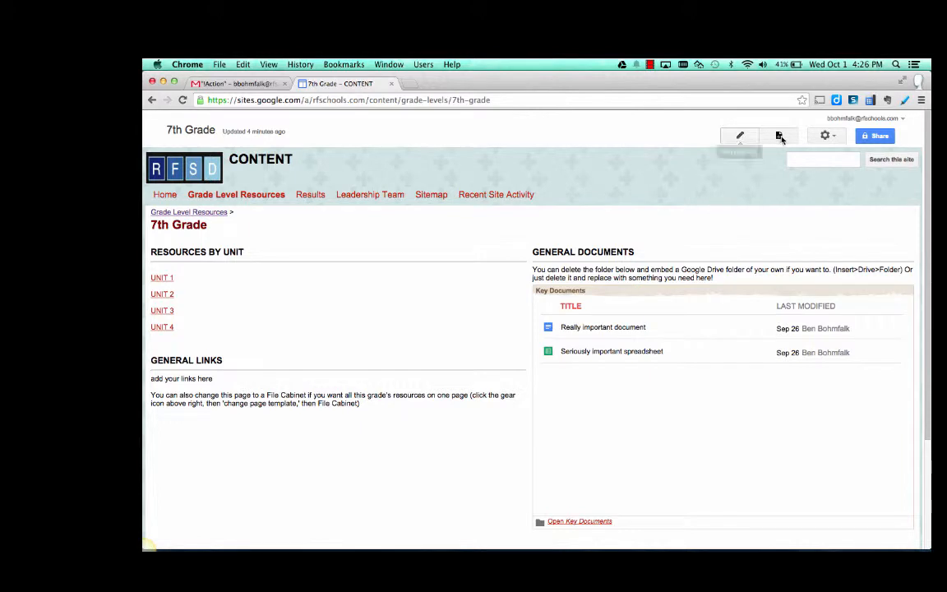
click(837, 141)
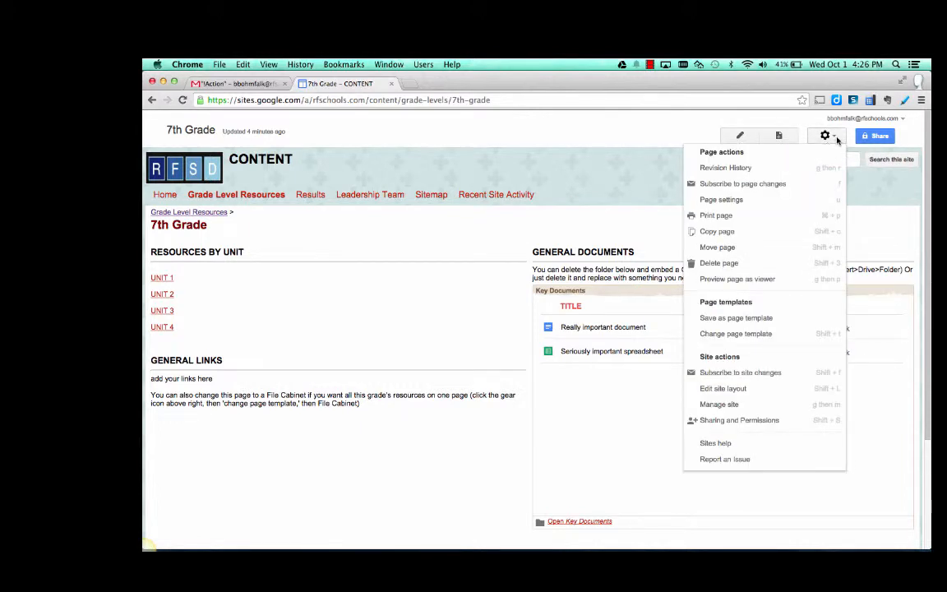
click(768, 335)
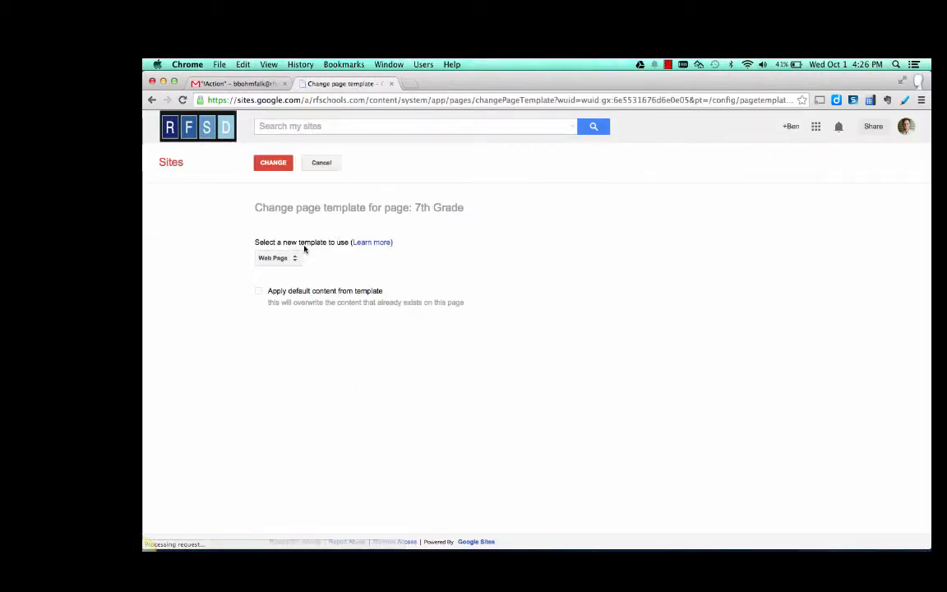
click(286, 260)
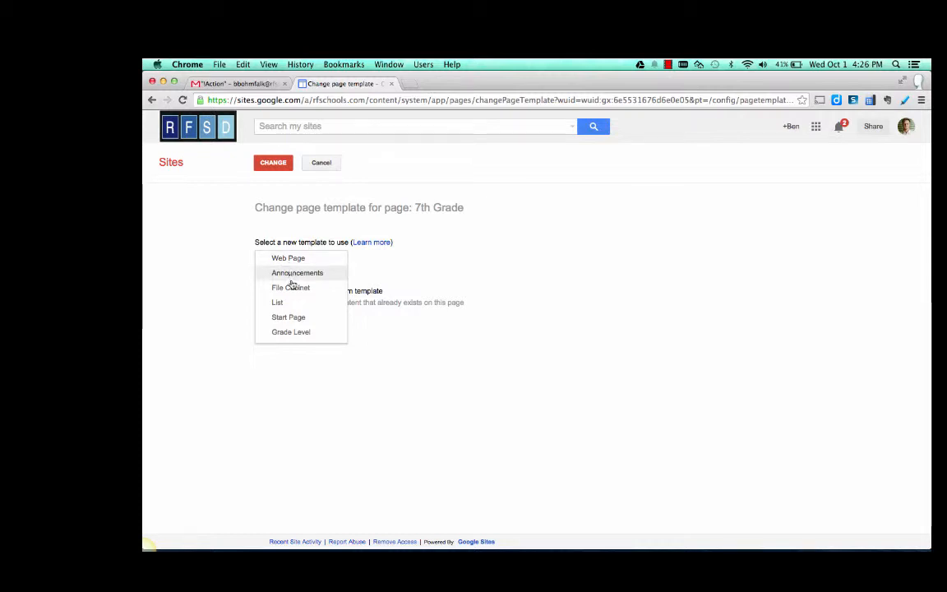
click(291, 288)
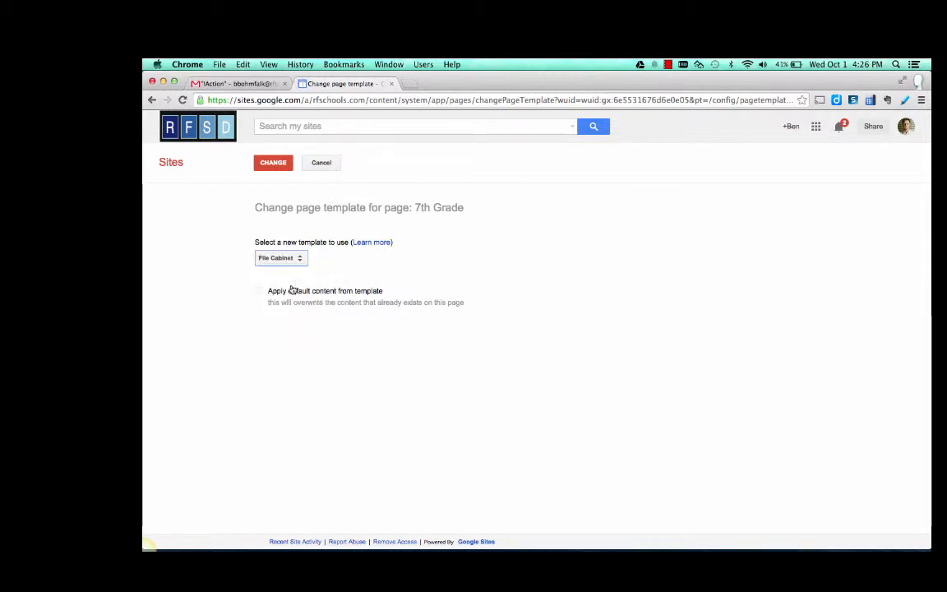
click(278, 164)
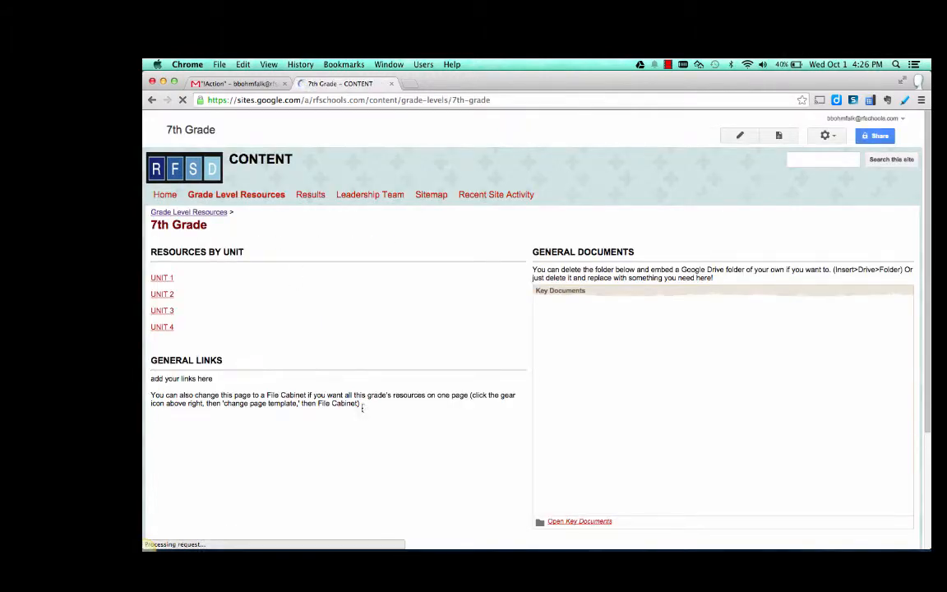
scroll(362, 407, down, 3)
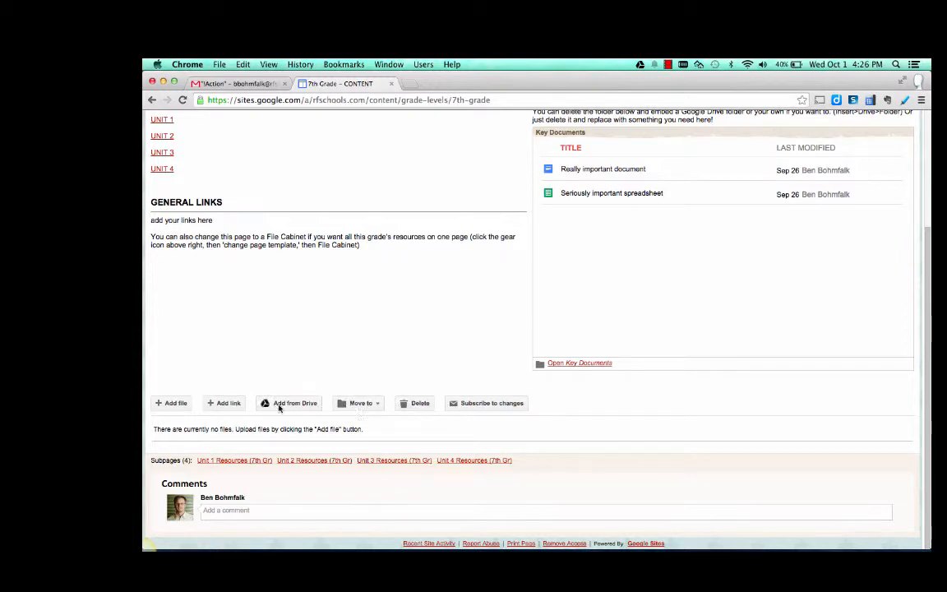
scroll(440, 345, up, 3)
scroll(441, 344, up, 1)
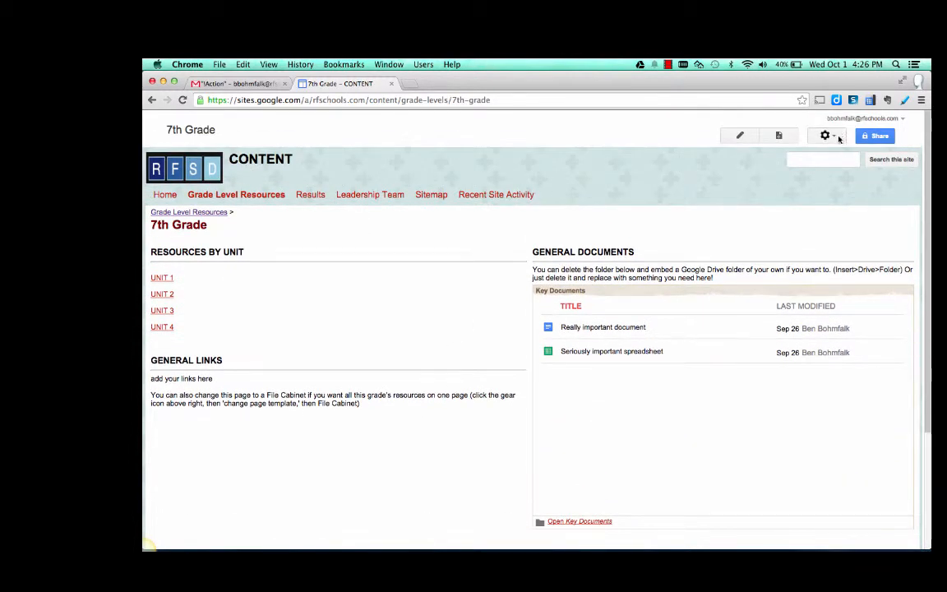
- Create a new page named File Cabinet under 7th Grade using the File Cabinet template
click(785, 134)
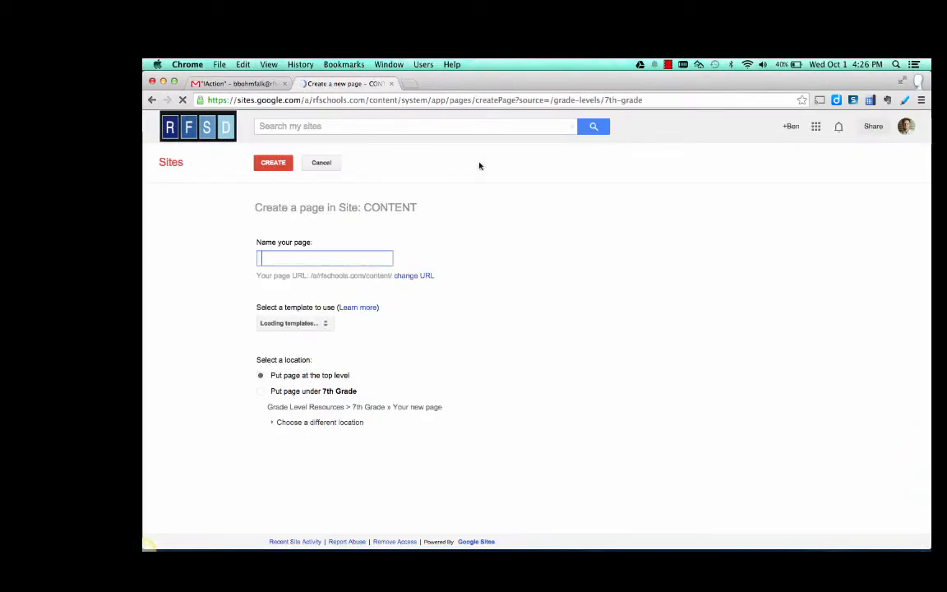
text(File )
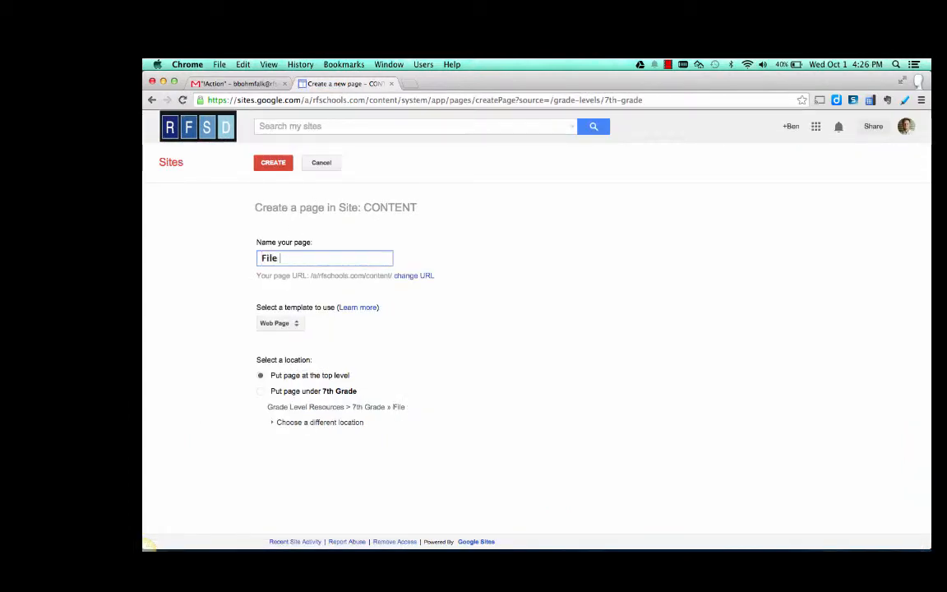
text(Cabinet)
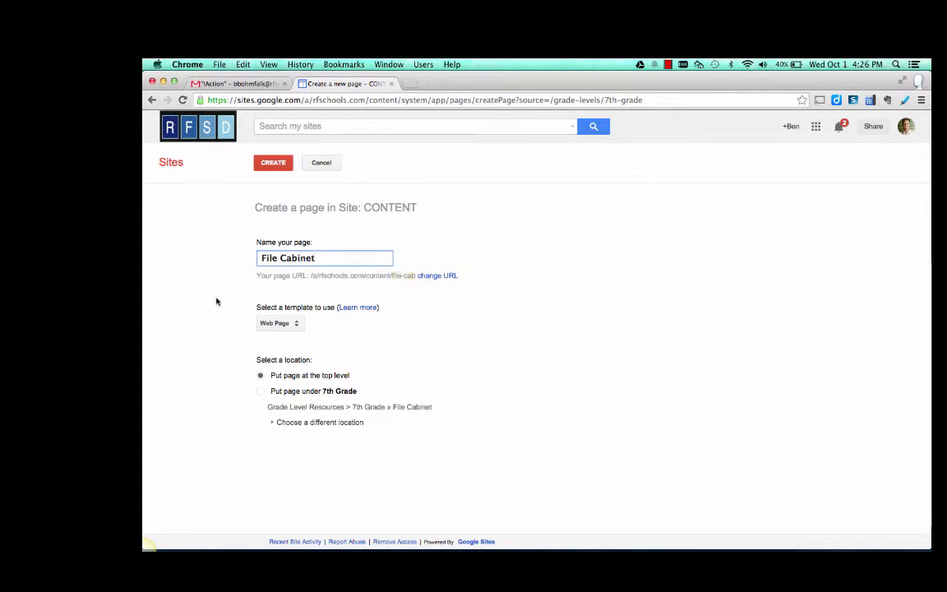
click(279, 323)
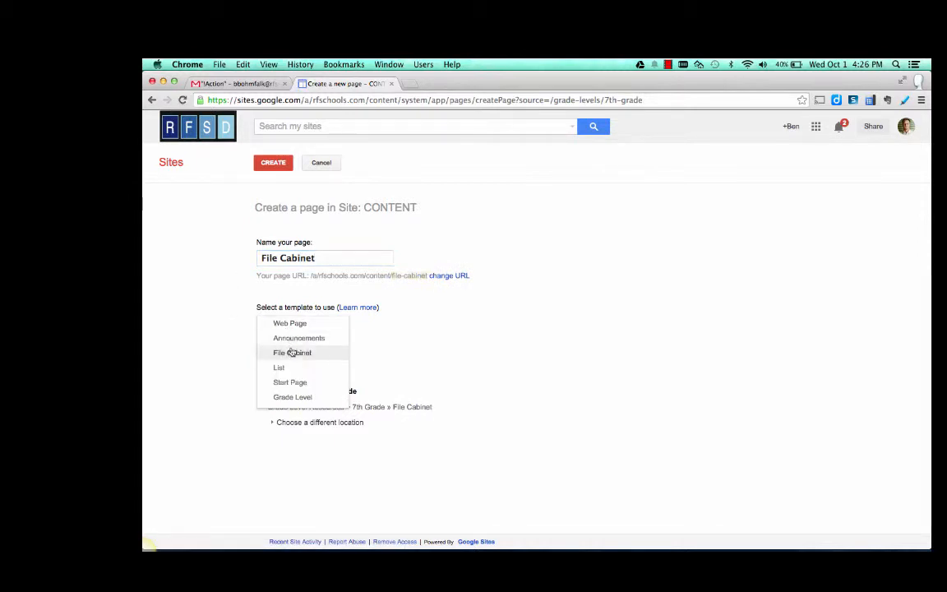
click(293, 354)
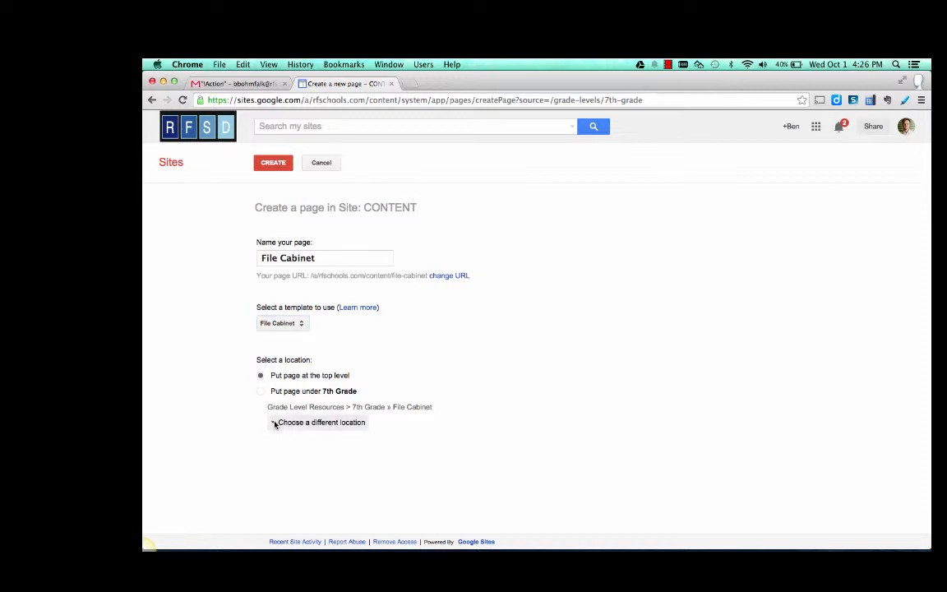
click(276, 423)
scroll(394, 456, down, 5)
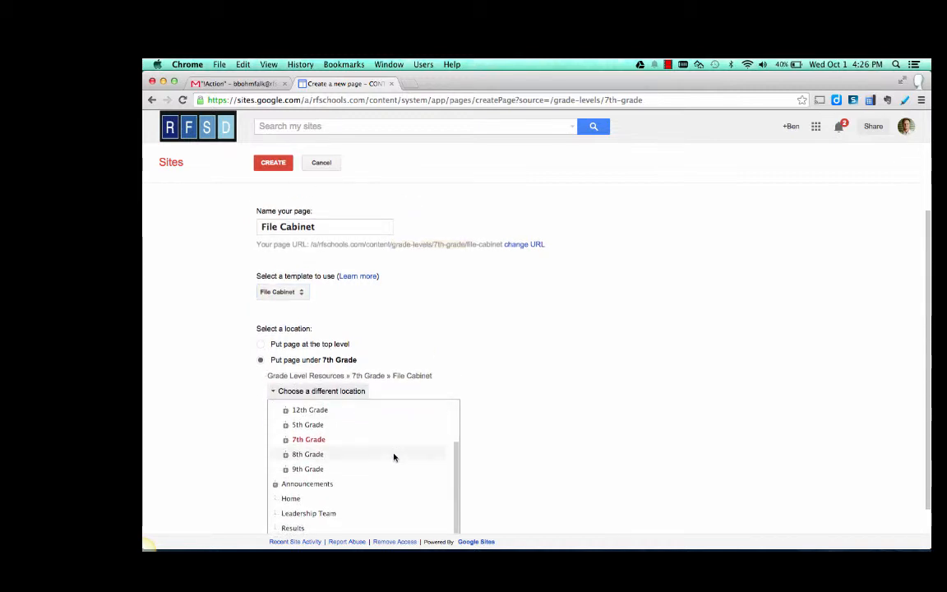
click(273, 162)
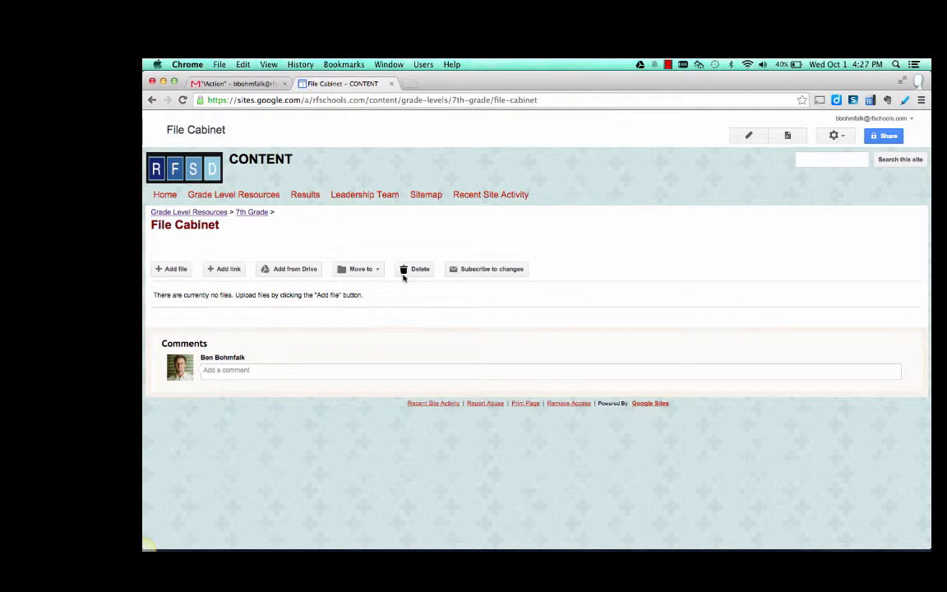
- Add the text "add context here." to the body of the new File Cabinet page and save it
click(747, 136)
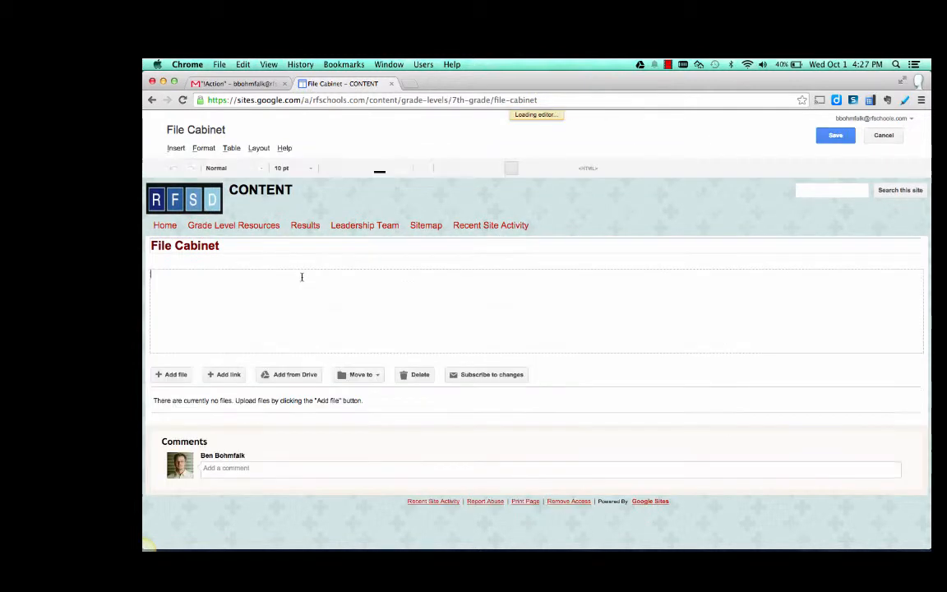
text(add context here.)
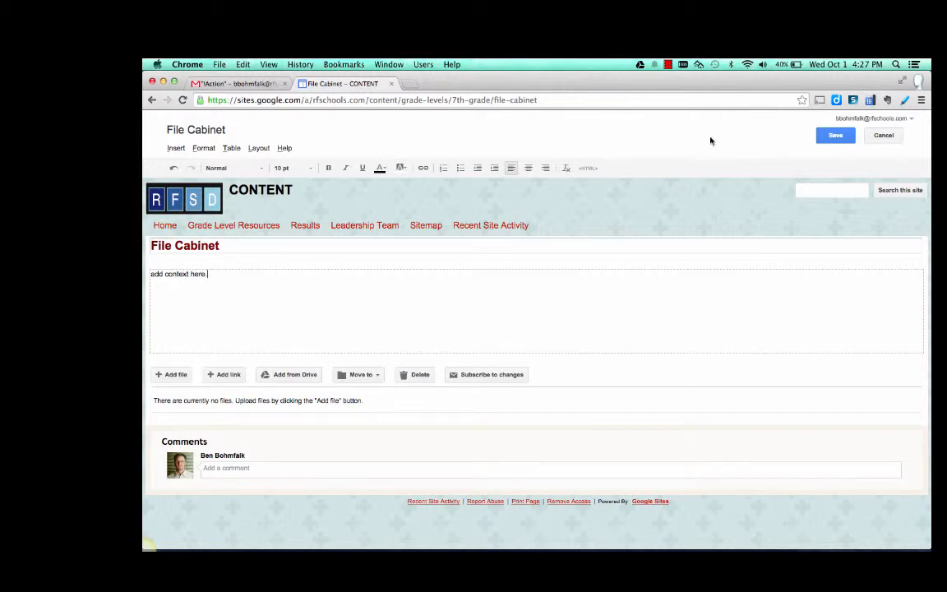
click(835, 135)
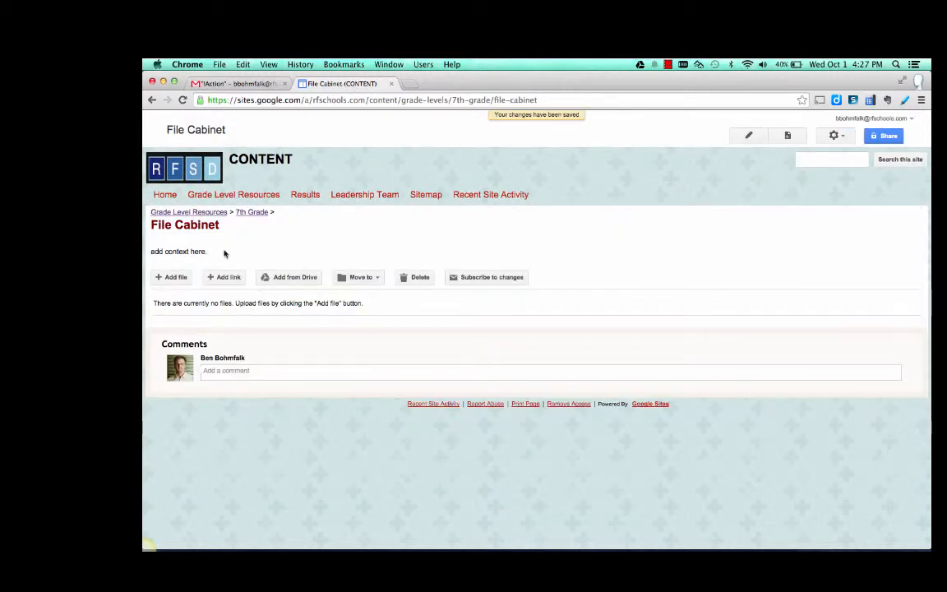
click(670, 65)
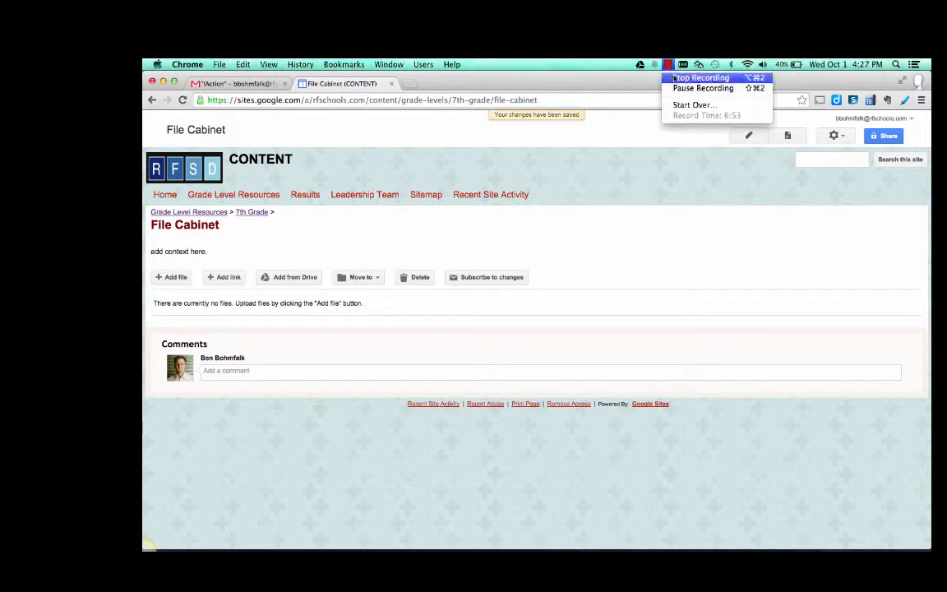
click(678, 89)
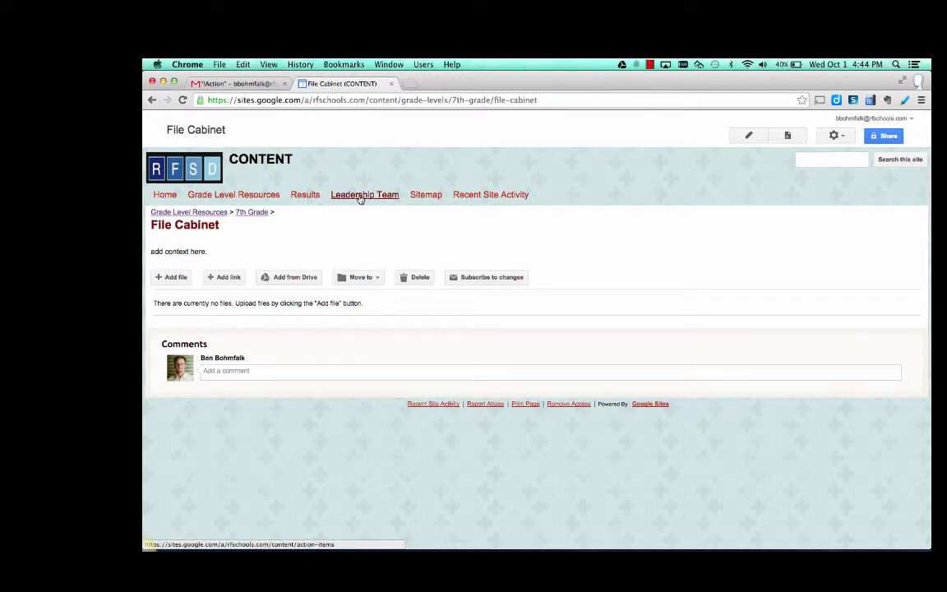
- Edit the site layout's horizontal navigation and remove Leadership Team from the pages to show
mouse_move(266, 197)
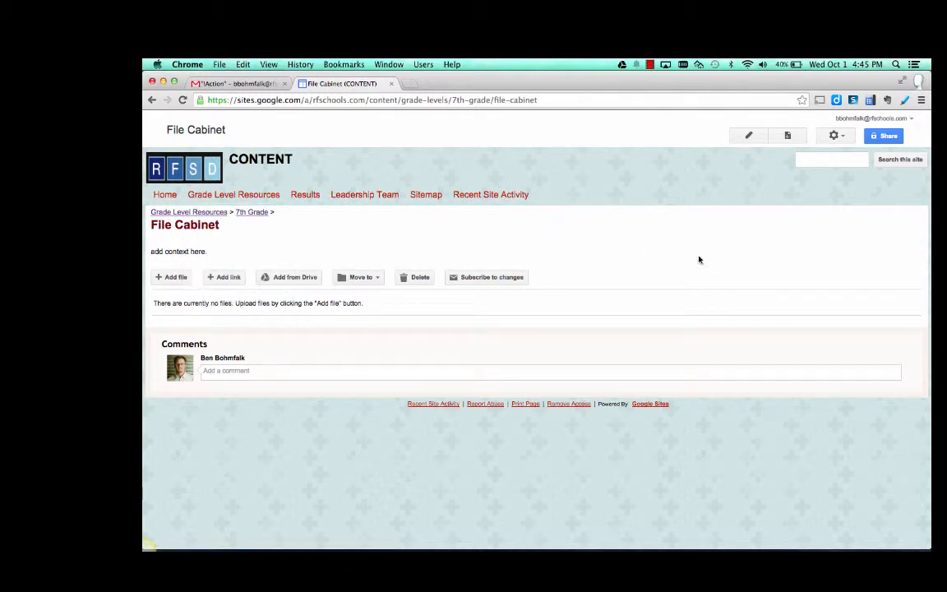
click(844, 138)
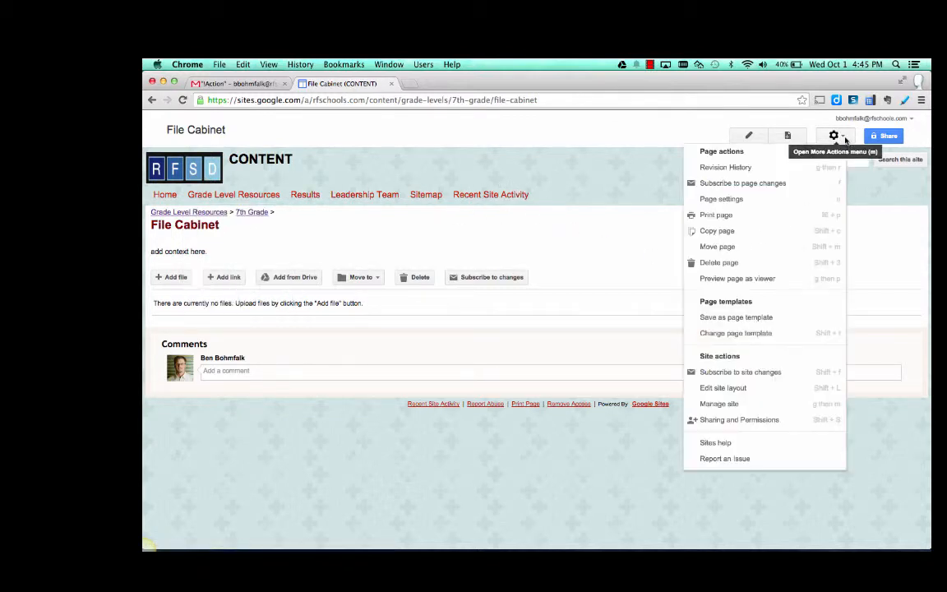
click(786, 394)
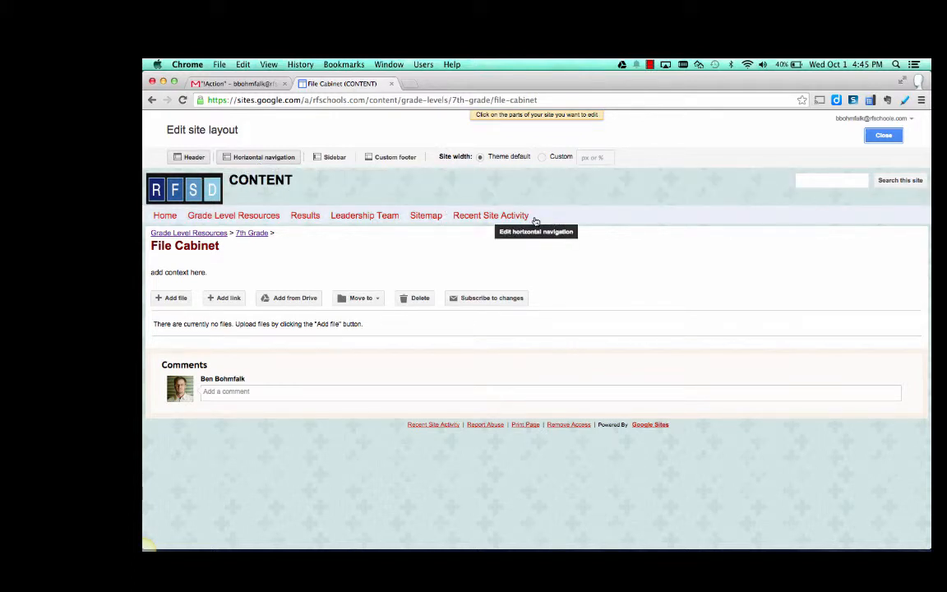
click(471, 220)
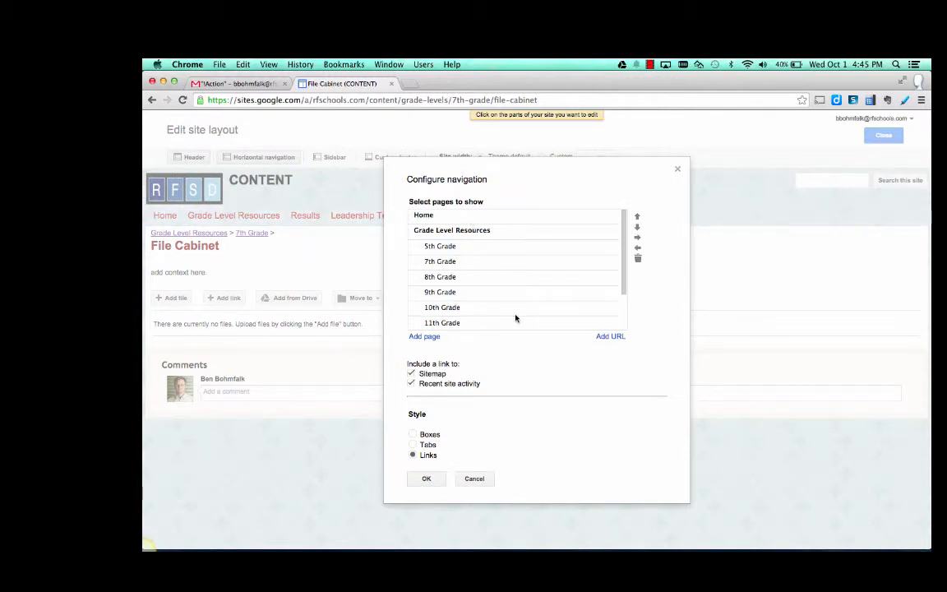
scroll(515, 318, down, 4)
scroll(515, 318, up, 4)
scroll(507, 276, down, 3)
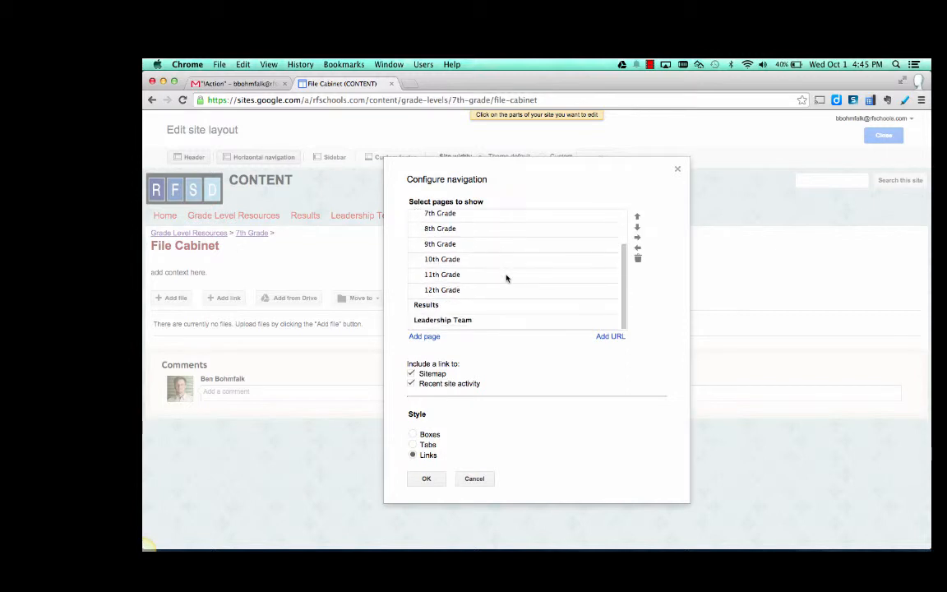
click(438, 321)
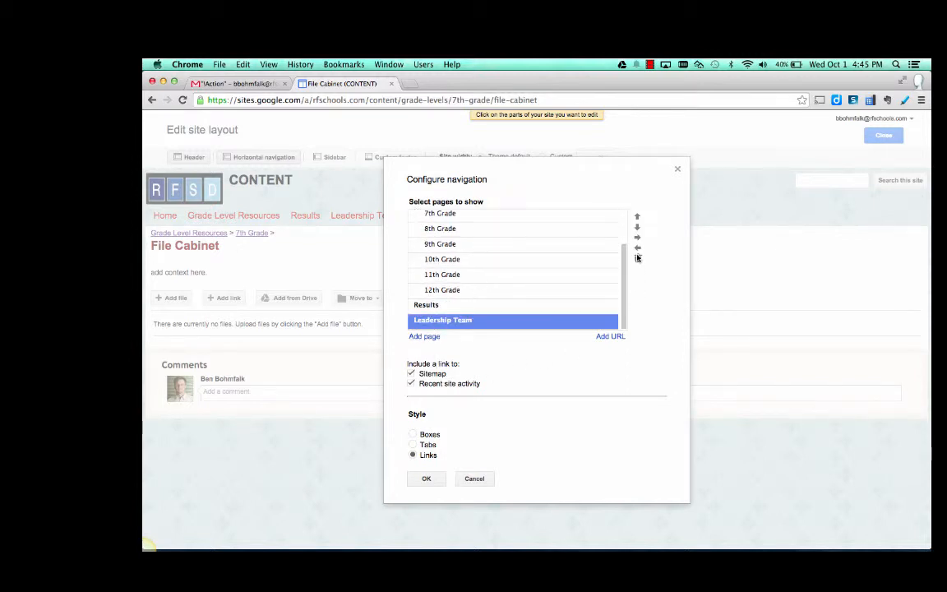
click(637, 258)
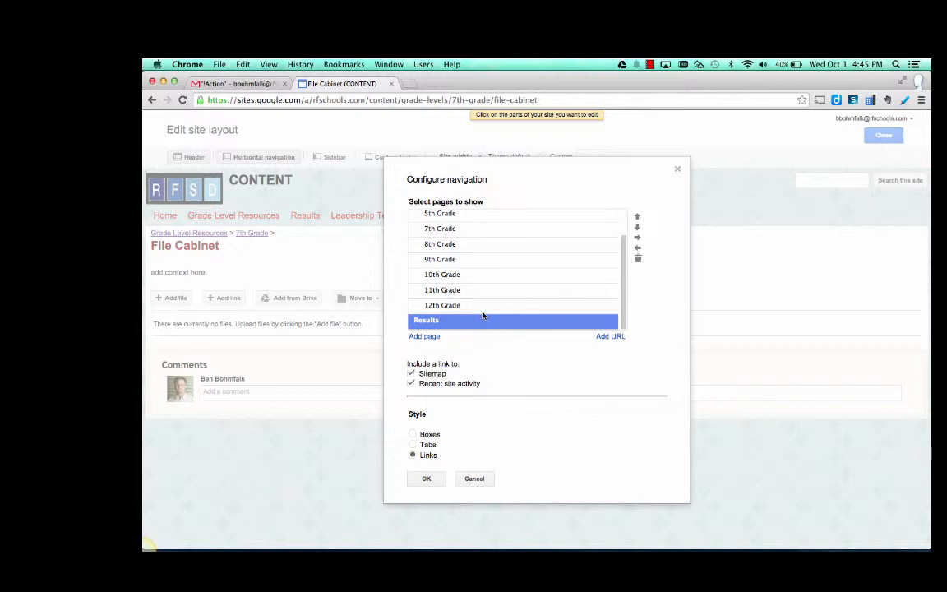
- Browse the site's pages and add the recently changed File Cabinet page to the navigation
click(424, 337)
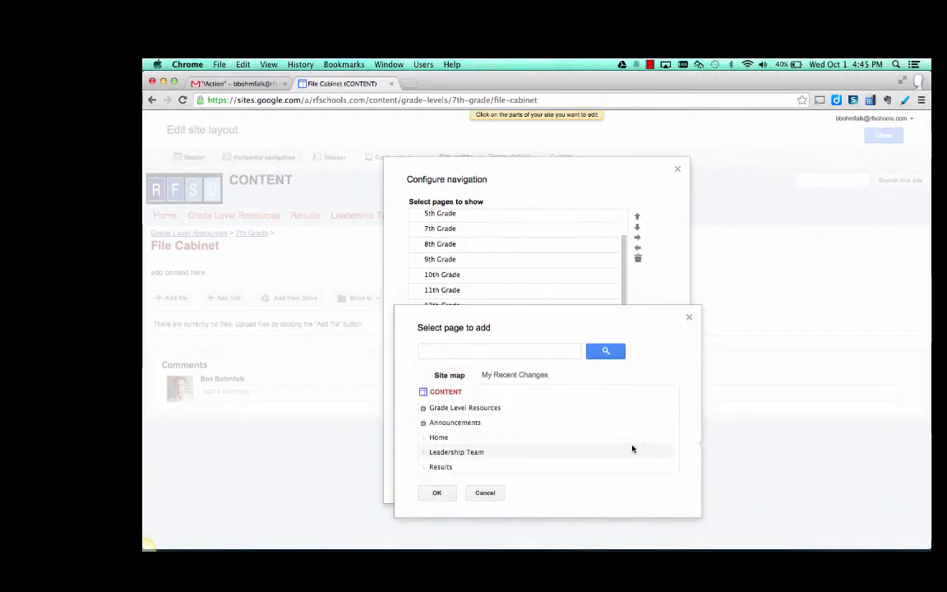
click(423, 409)
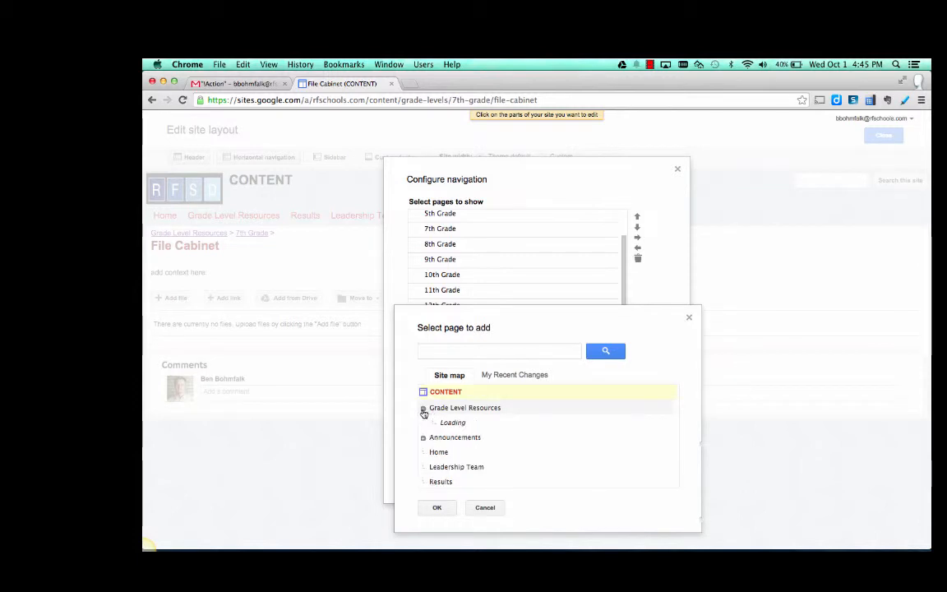
scroll(446, 463, down, 1)
scroll(444, 458, down, 2)
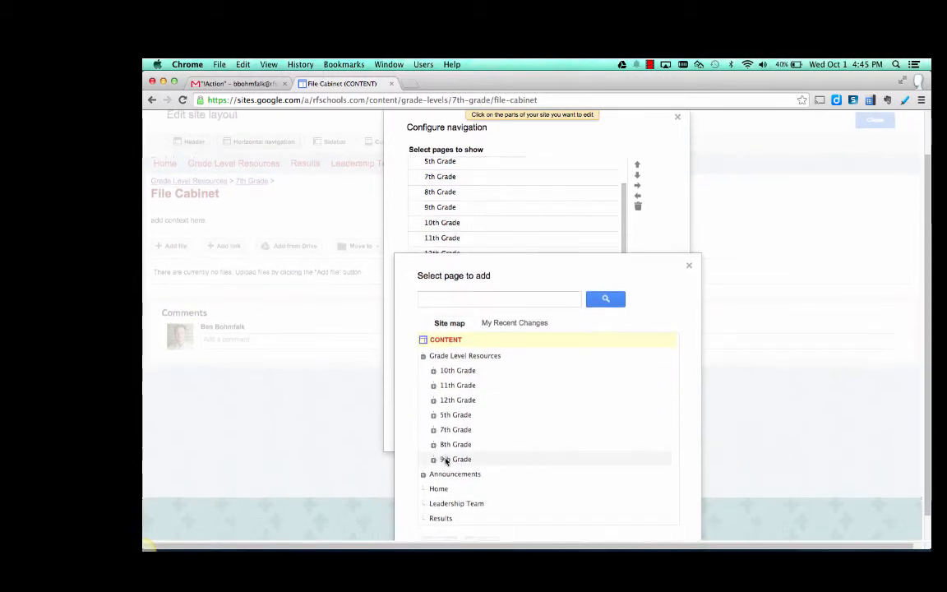
click(423, 444)
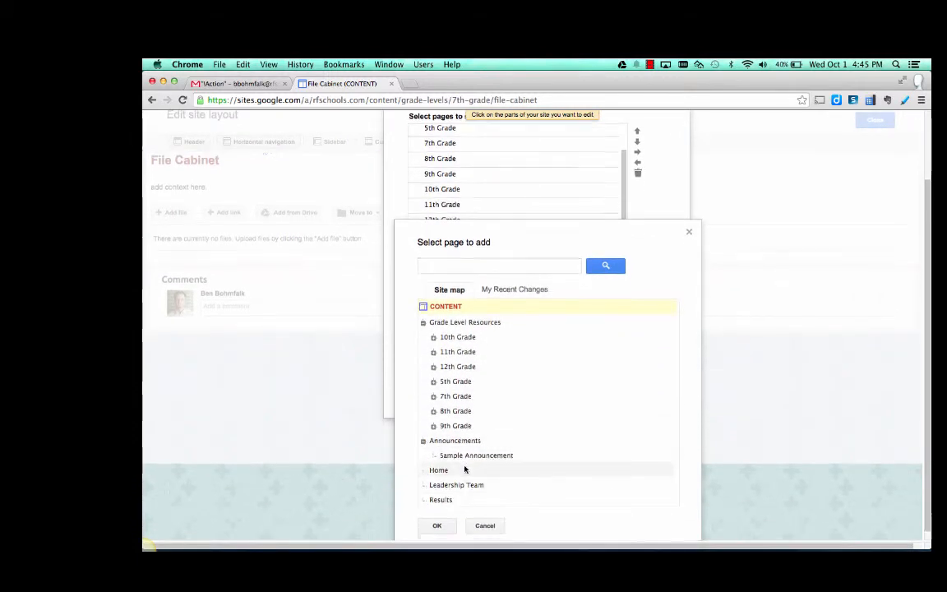
scroll(465, 469, down, 1)
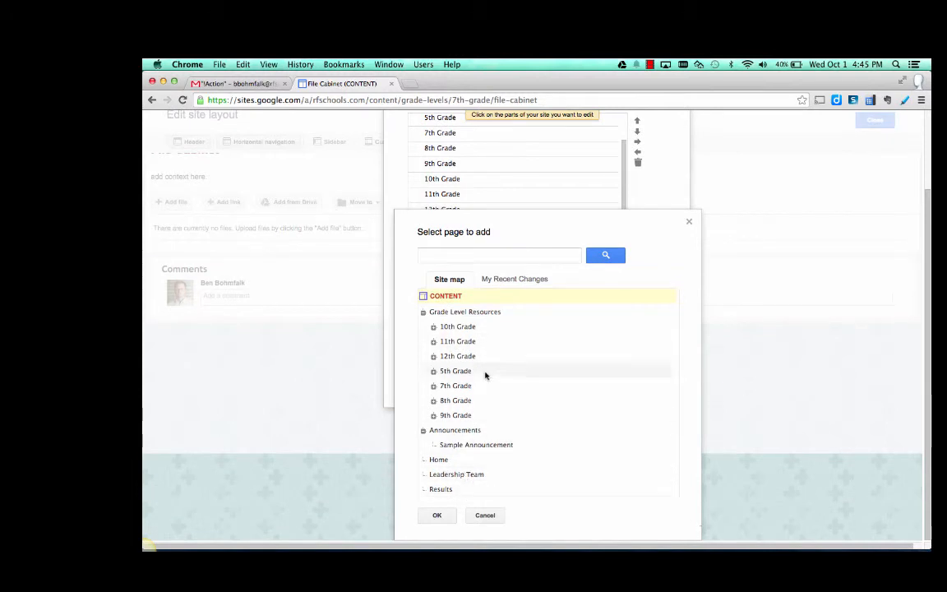
click(503, 279)
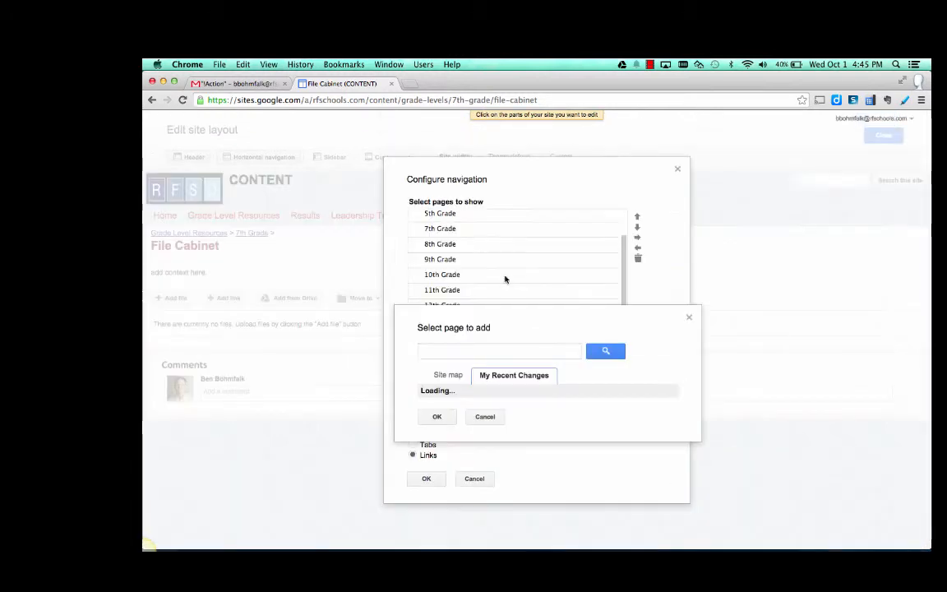
click(444, 392)
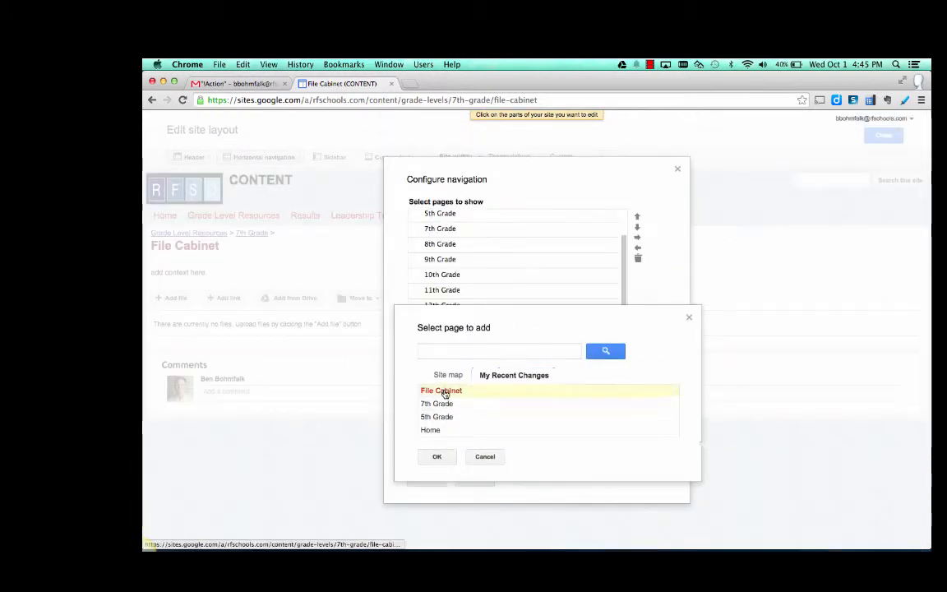
click(437, 457)
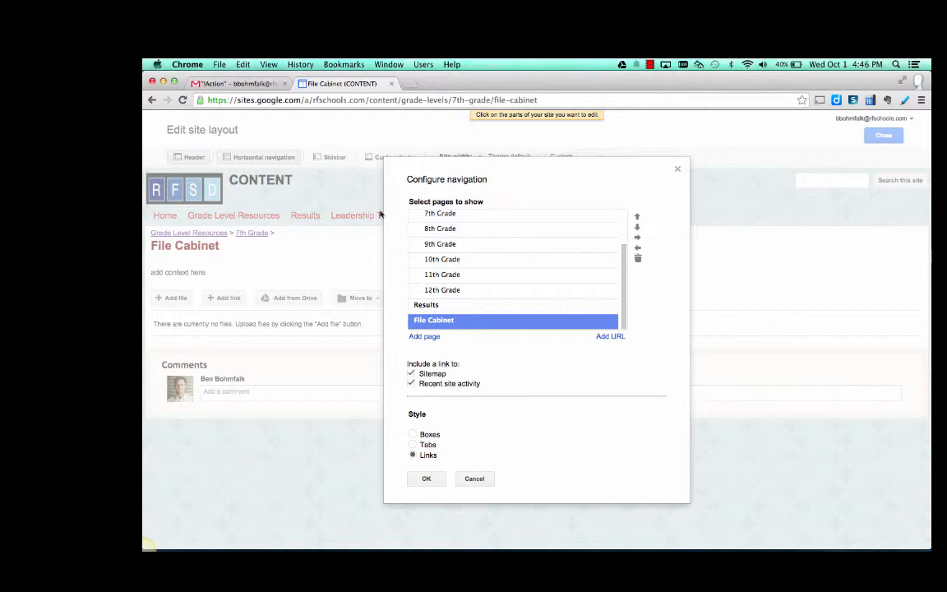
- Try moving File Cabinet directly below Home and indenting it, then discard the navigation changes and close the layout editor
click(638, 217)
click(638, 217)
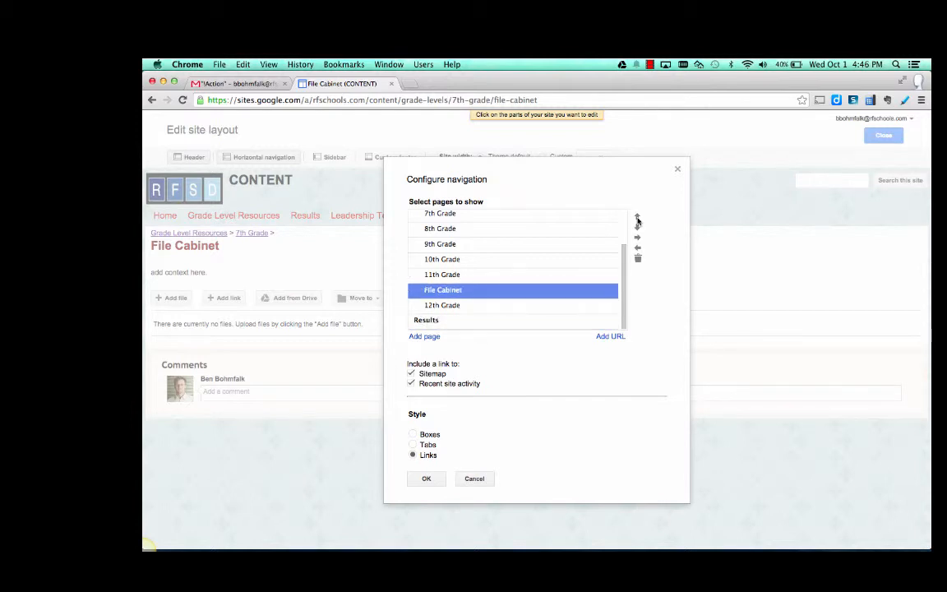
click(637, 217)
click(637, 216)
click(637, 217)
click(637, 217)
click(638, 217)
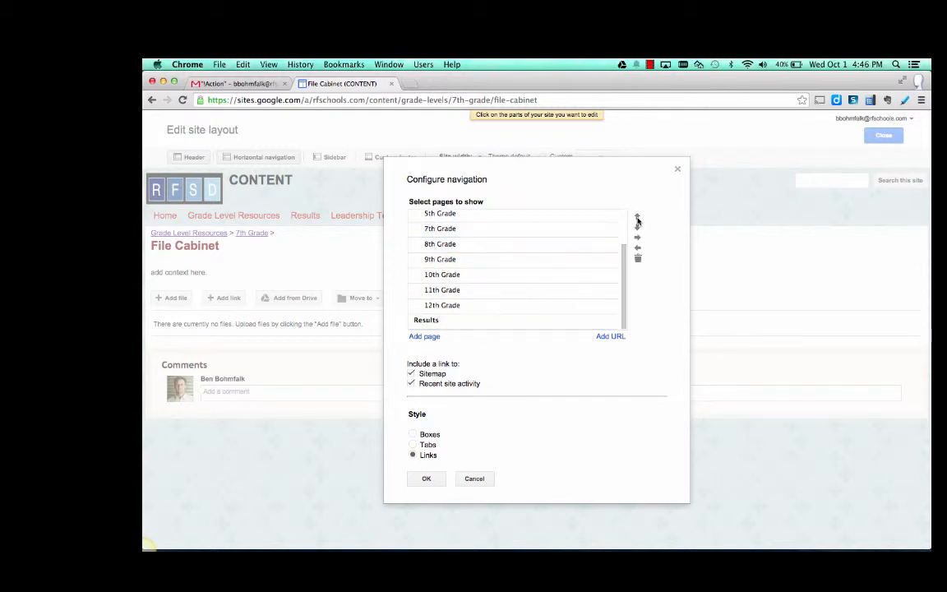
drag(625, 254, 624, 217)
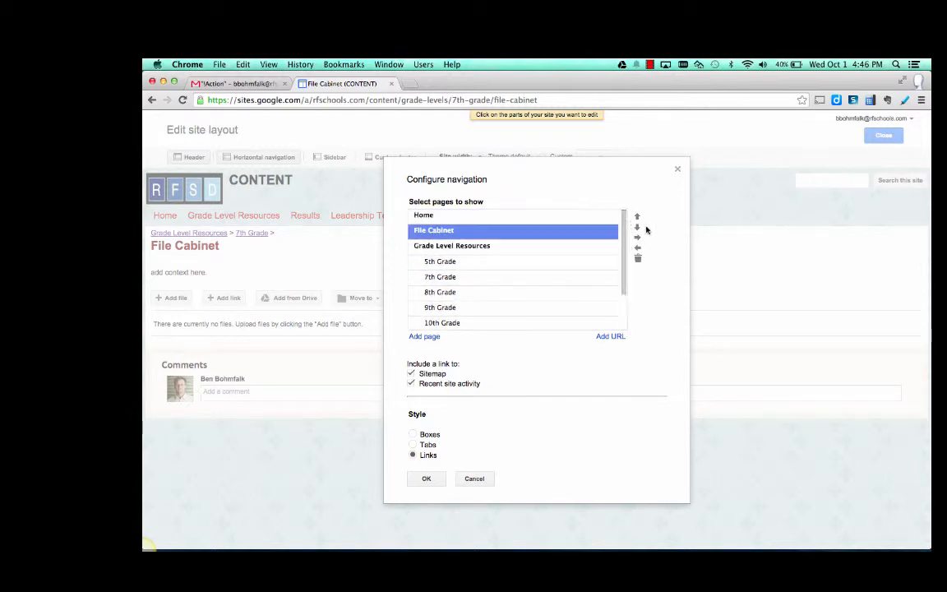
click(638, 238)
click(471, 481)
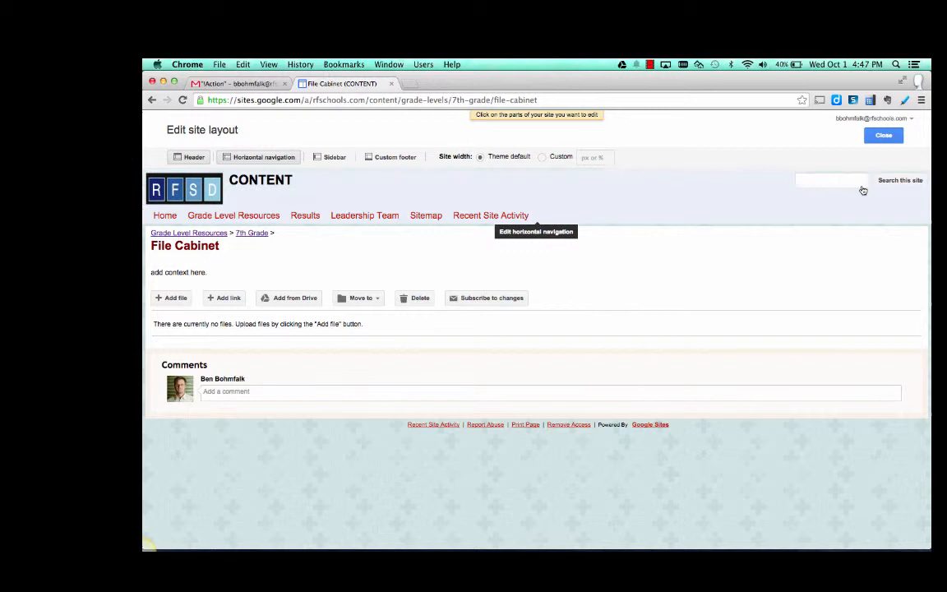
click(883, 135)
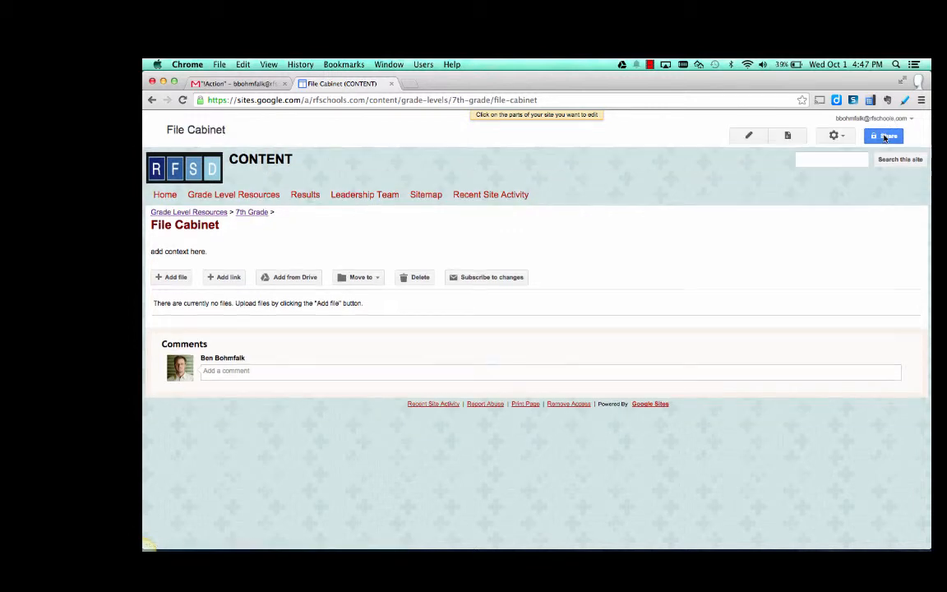
click(834, 135)
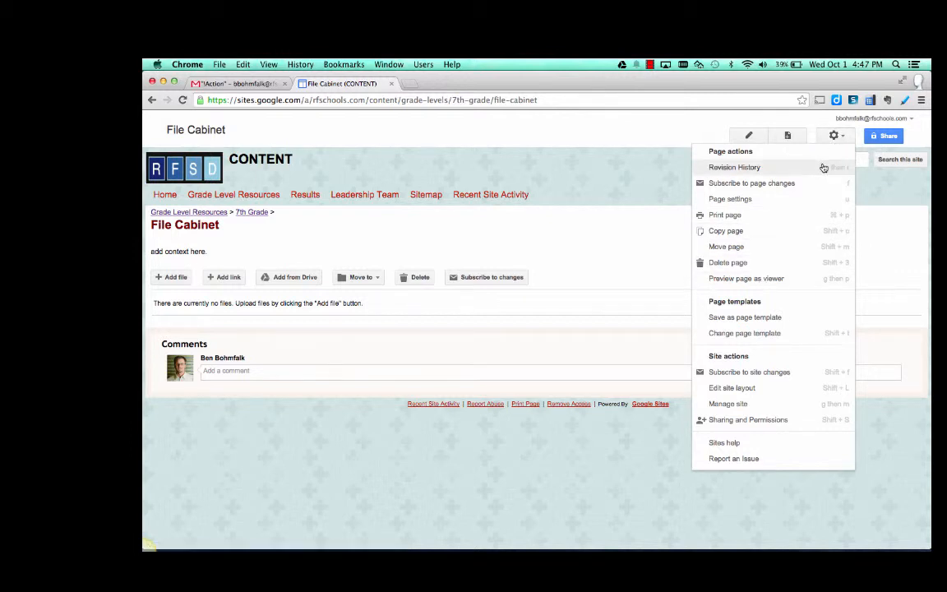
click(687, 137)
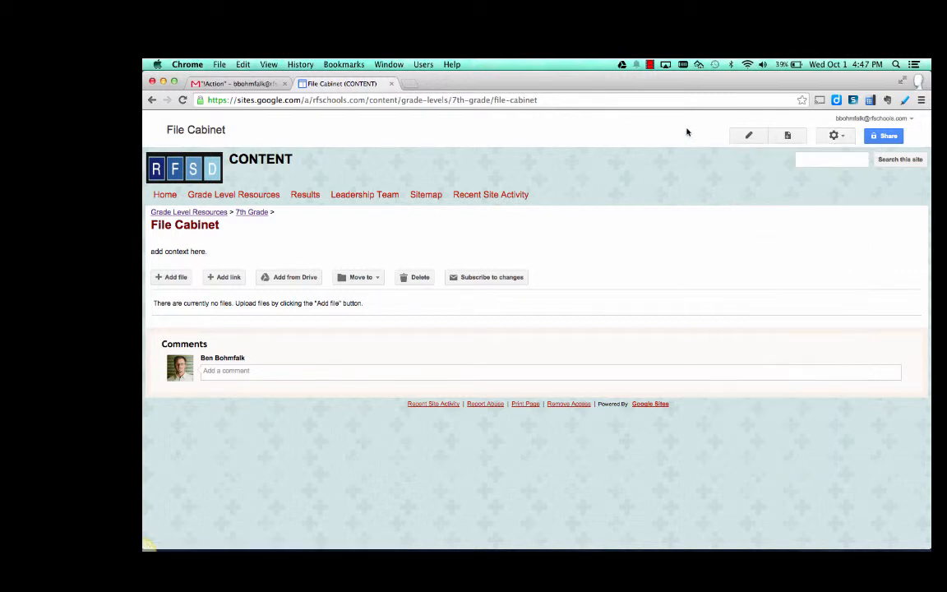
click(845, 145)
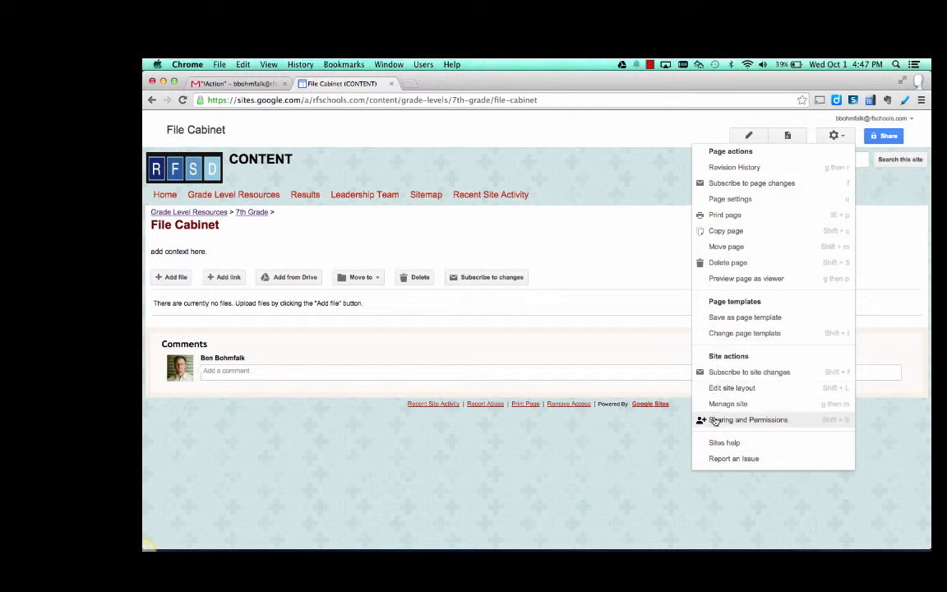
click(883, 263)
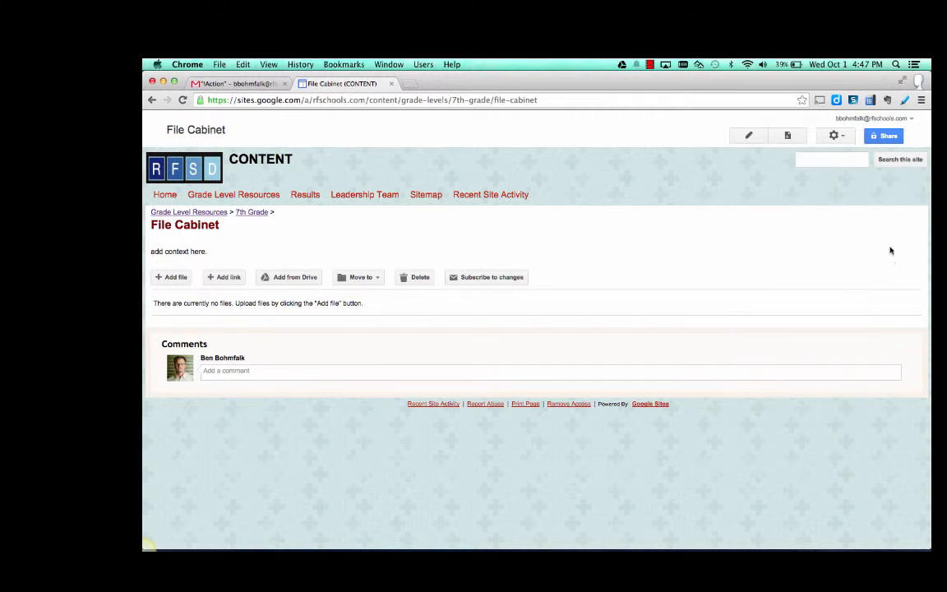
- Change the site's sharing to Roaring Fork School District with Can view access and save it
click(896, 139)
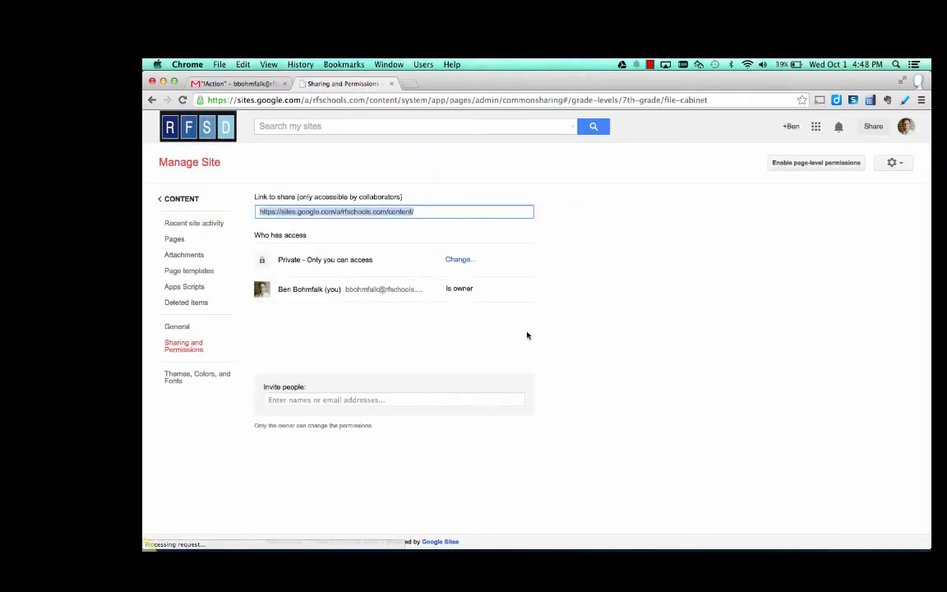
click(341, 398)
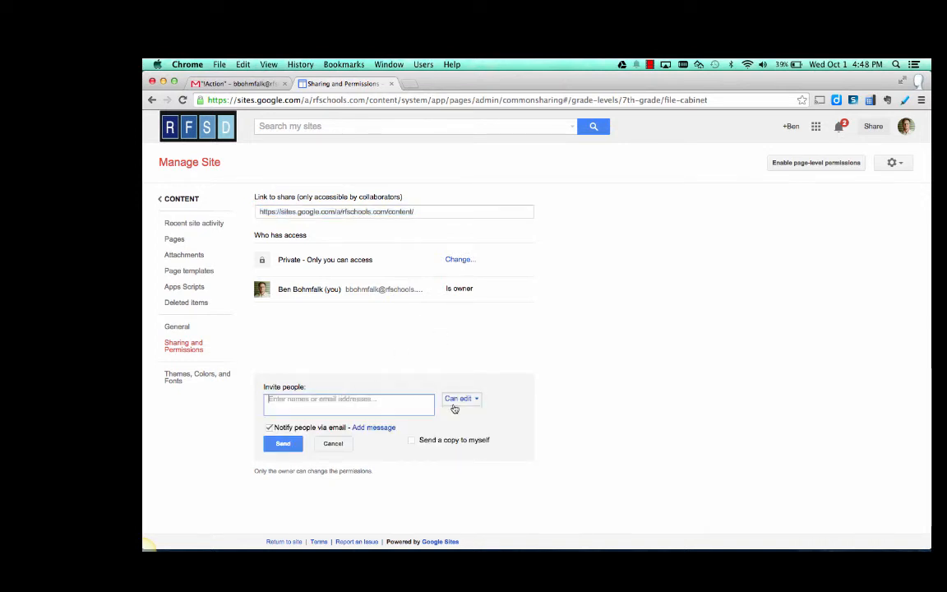
click(459, 261)
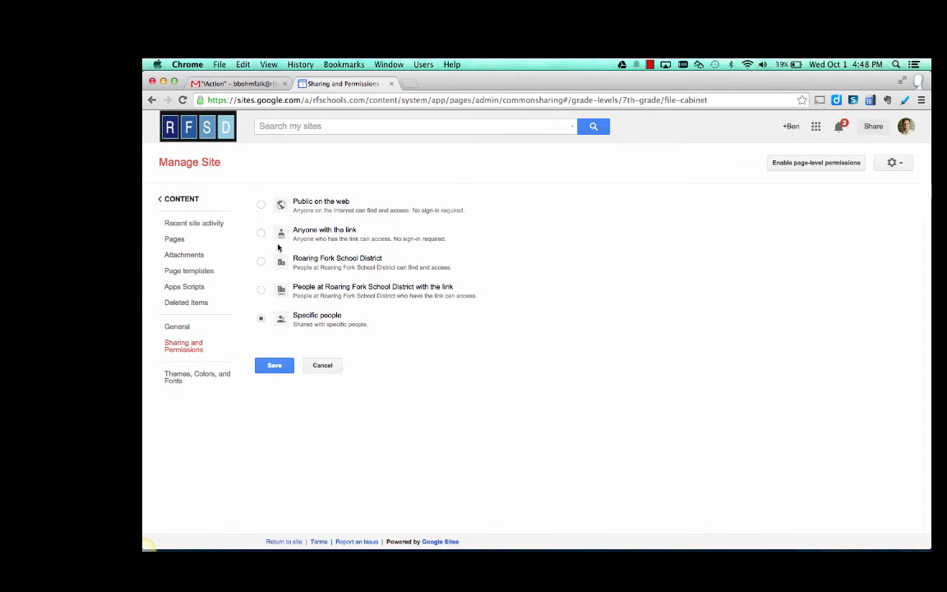
click(260, 263)
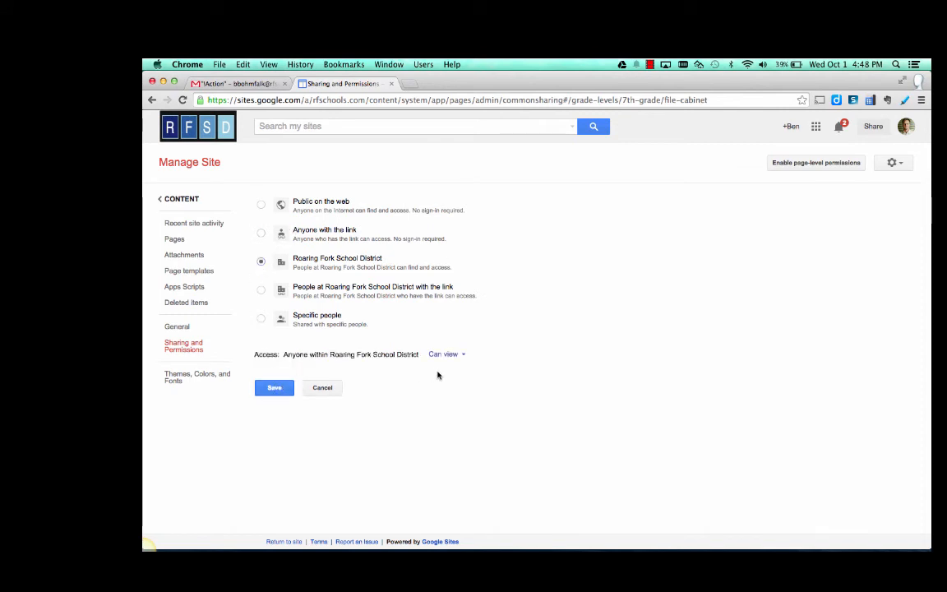
click(276, 389)
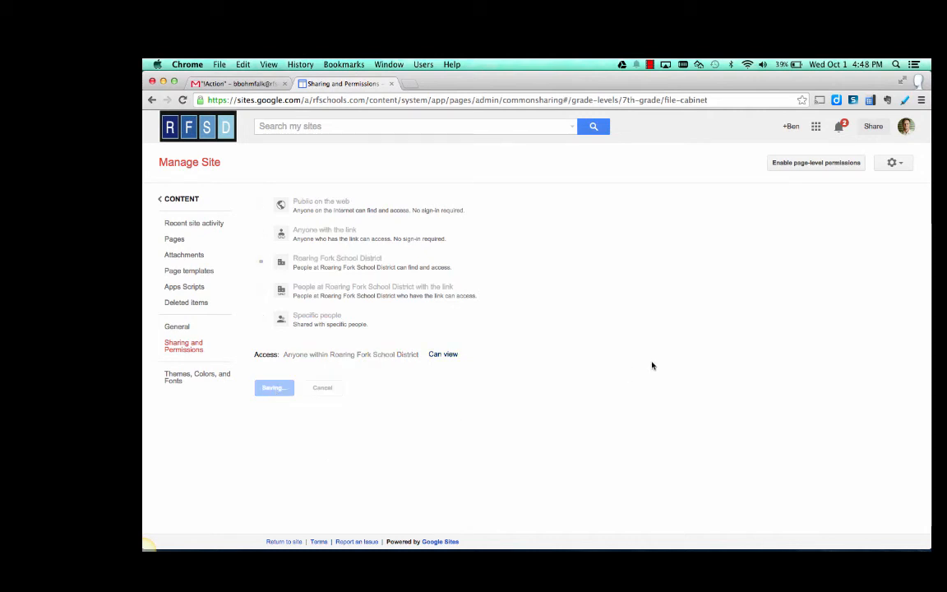